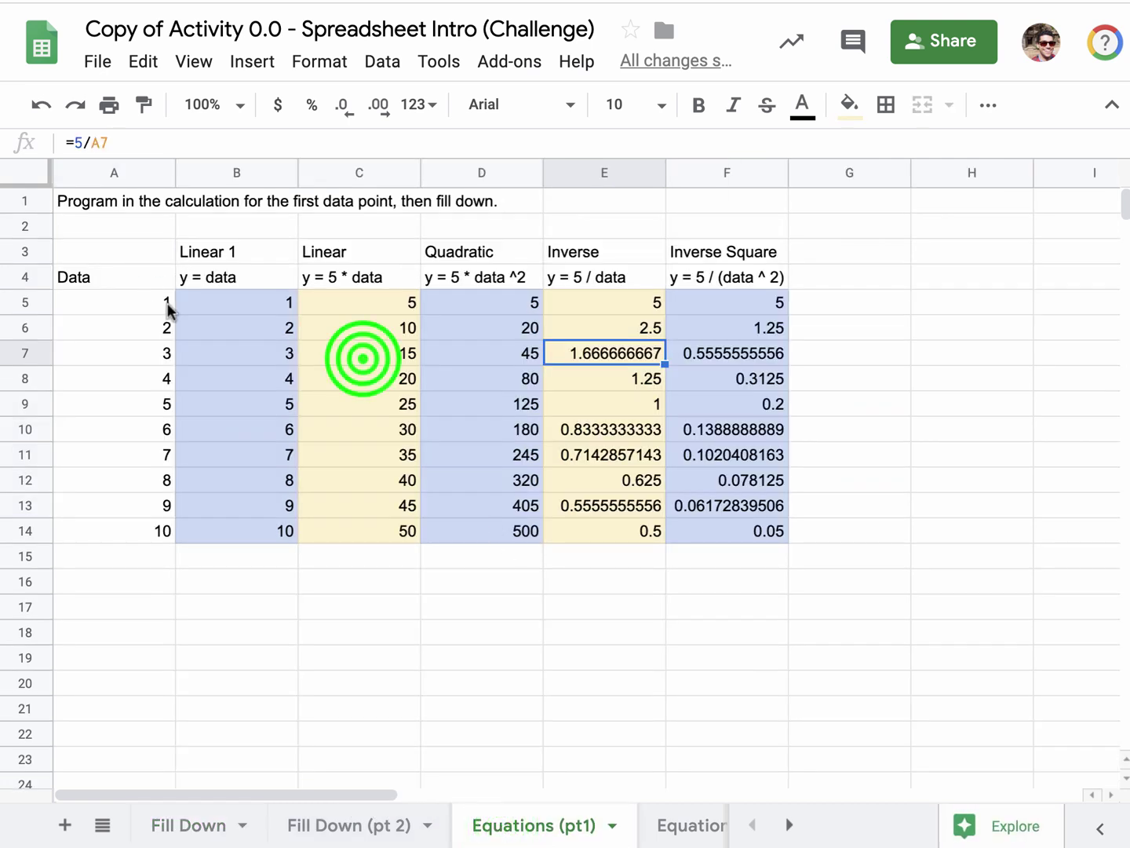
Examine the formula in C7 on the Equations (pt1) sheet and the absolute-reference formula in C14 on the Fixed Cell Ref sheet.
double_click(366, 355)
click(790, 820)
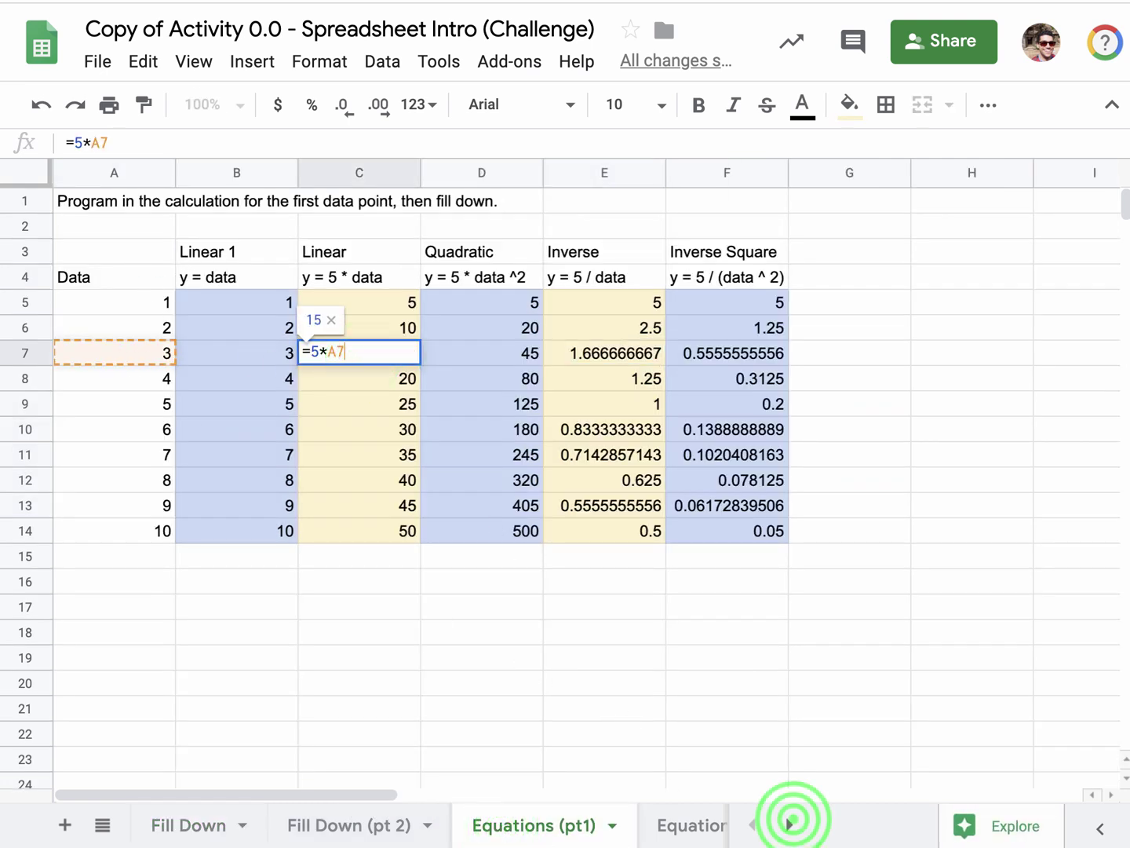
click(790, 820)
click(345, 817)
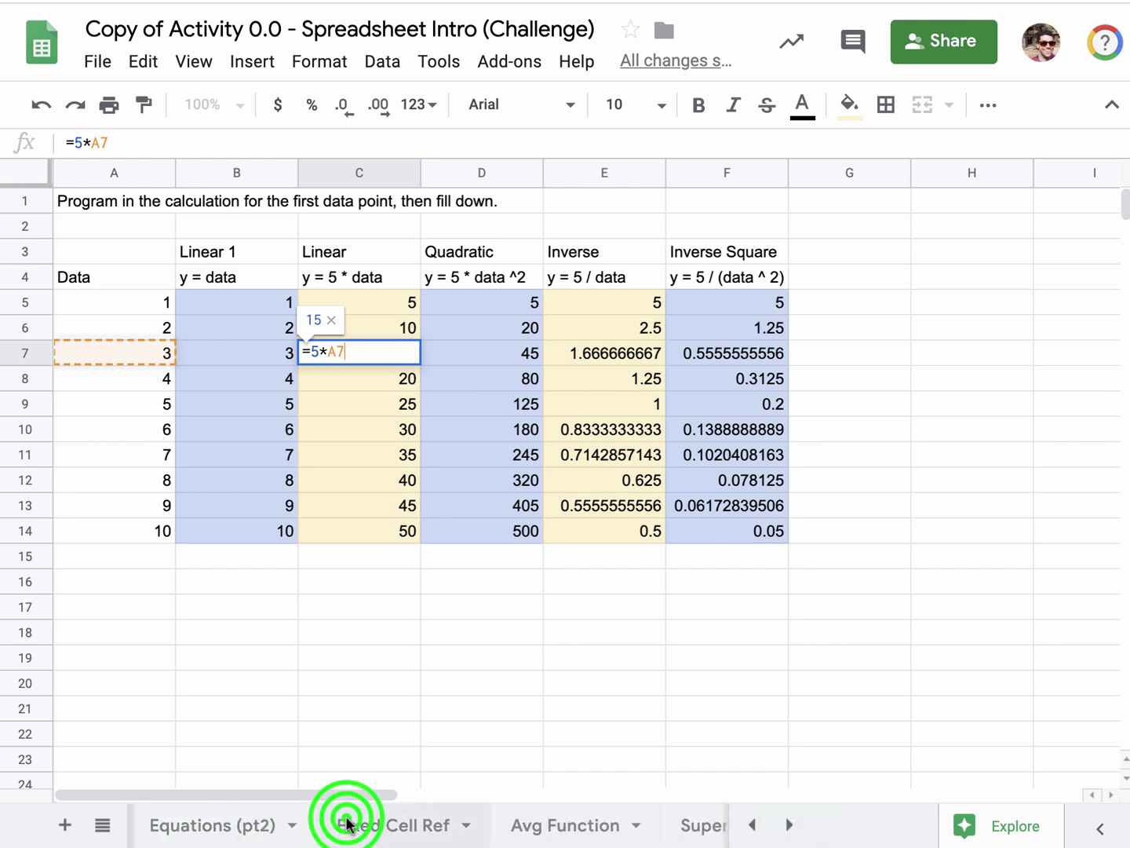
click(396, 532)
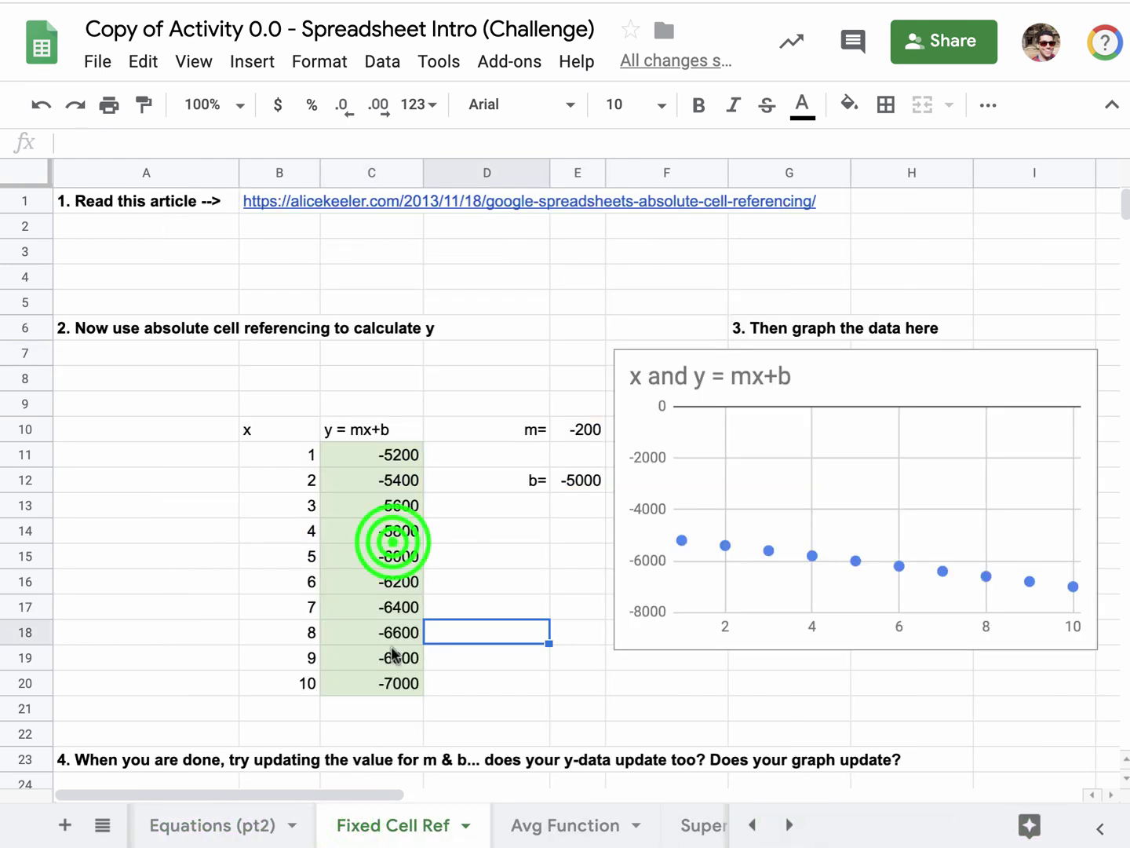
double_click(397, 532)
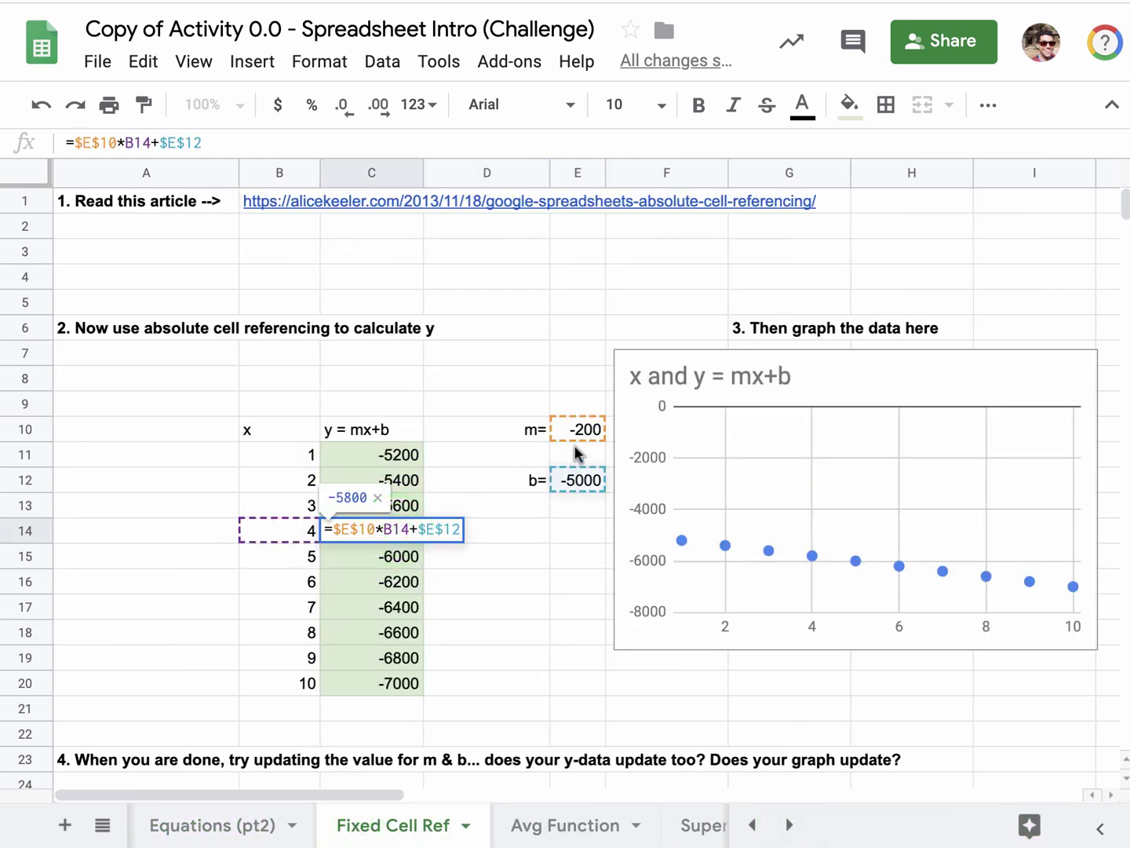
click(478, 683)
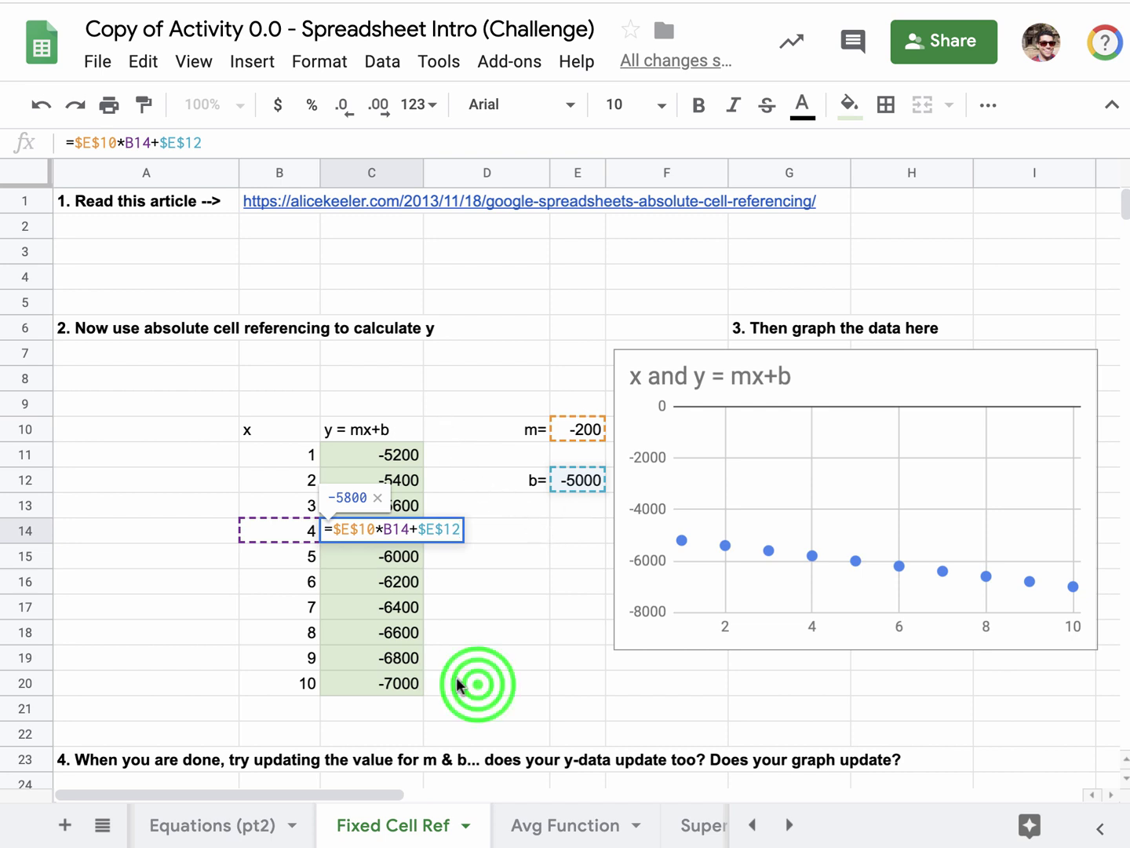
Go to the Avg Function sheet and begin an AVERAGE formula in cell A9.
click(568, 824)
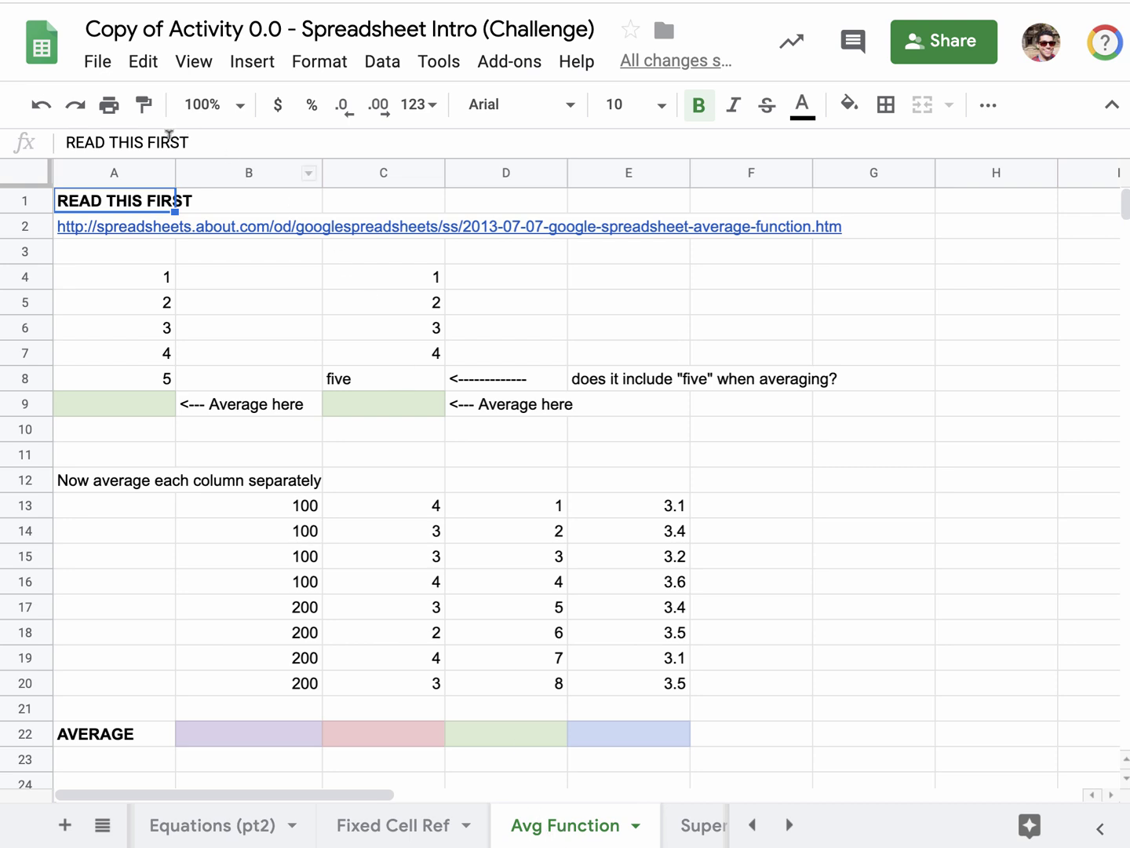
mouse_move(137, 228)
click(150, 405)
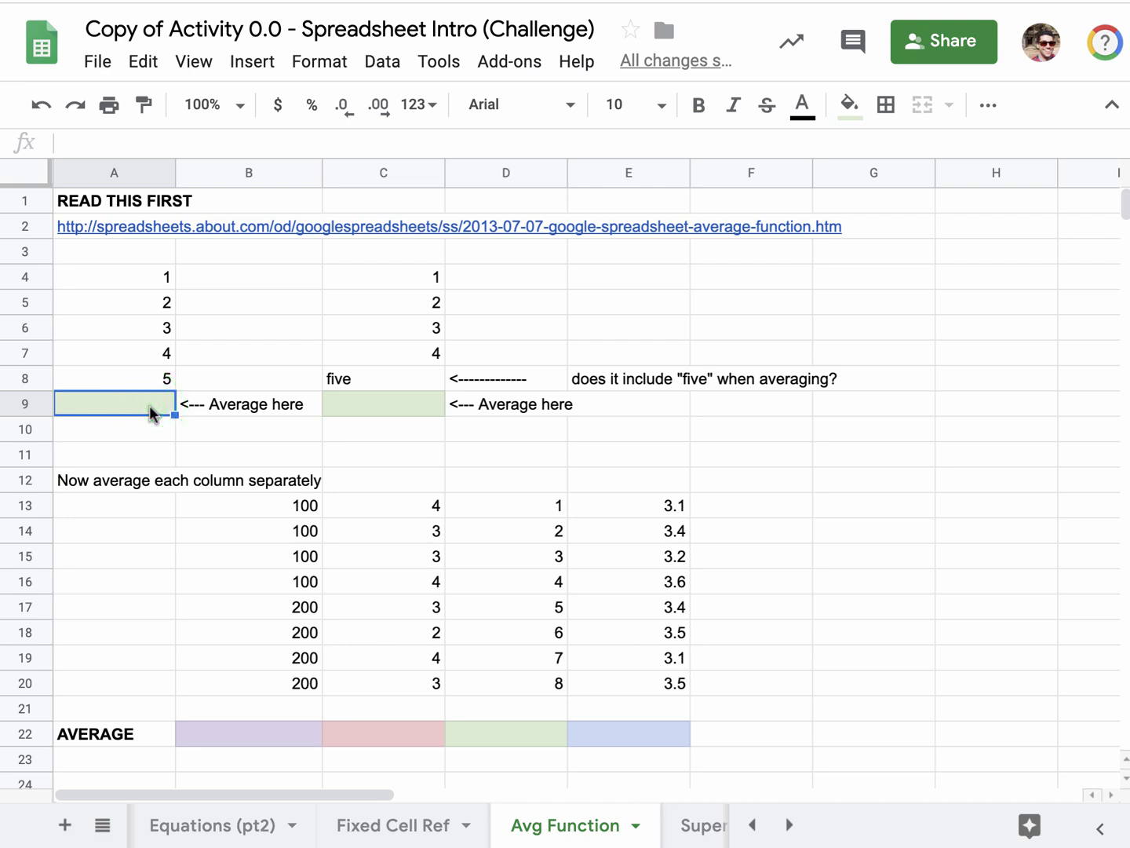
text(=)
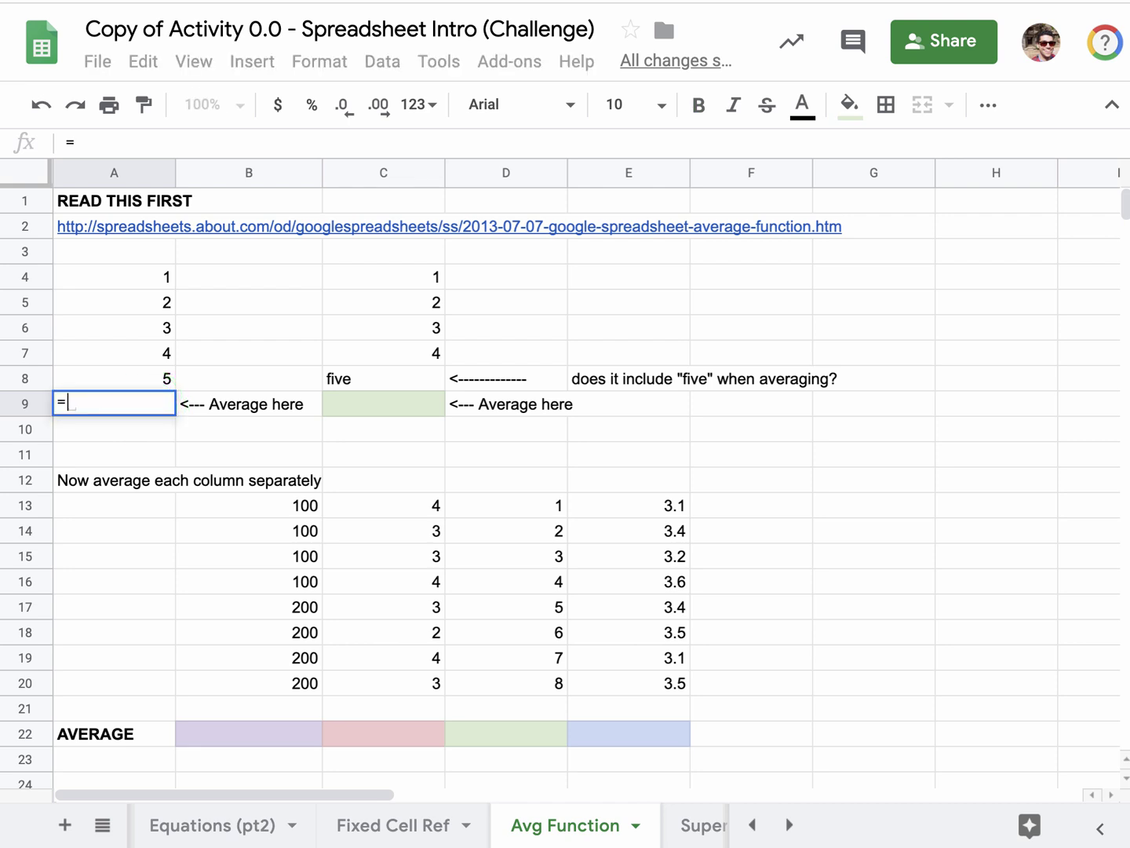
text(ave)
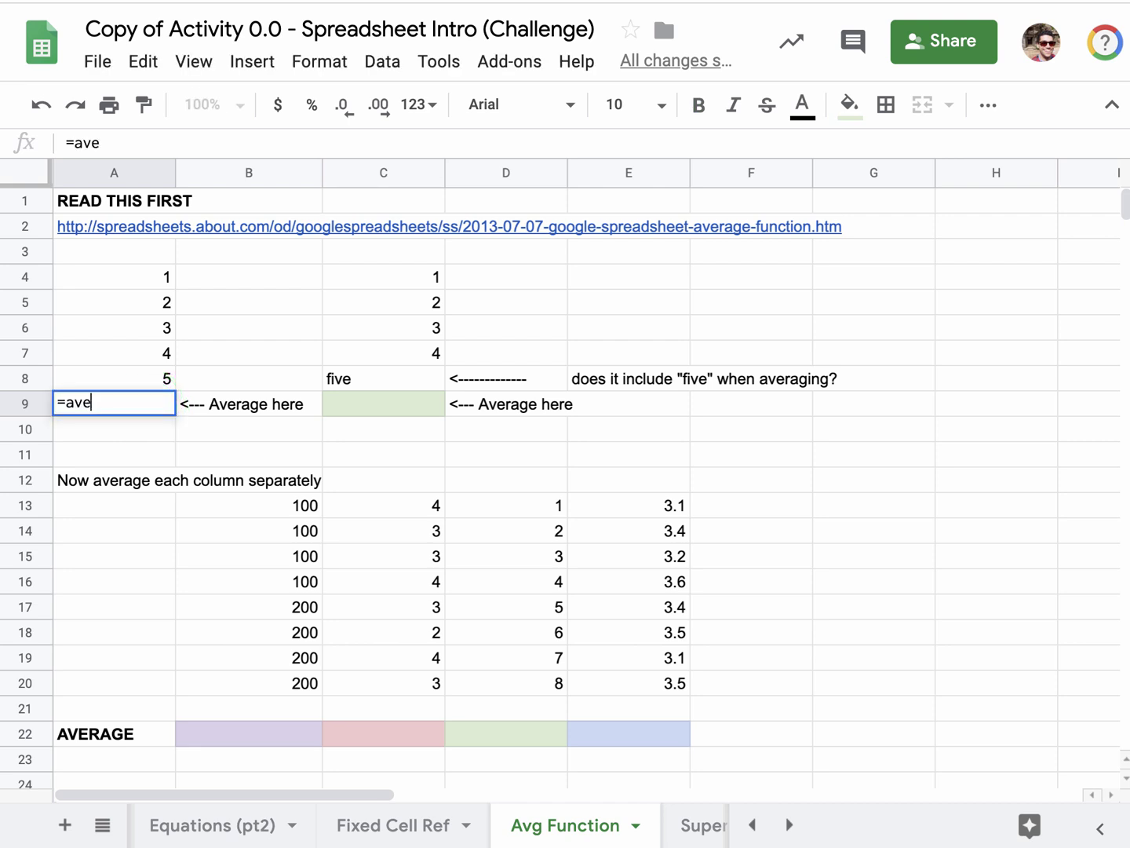
text(rage)
text(()
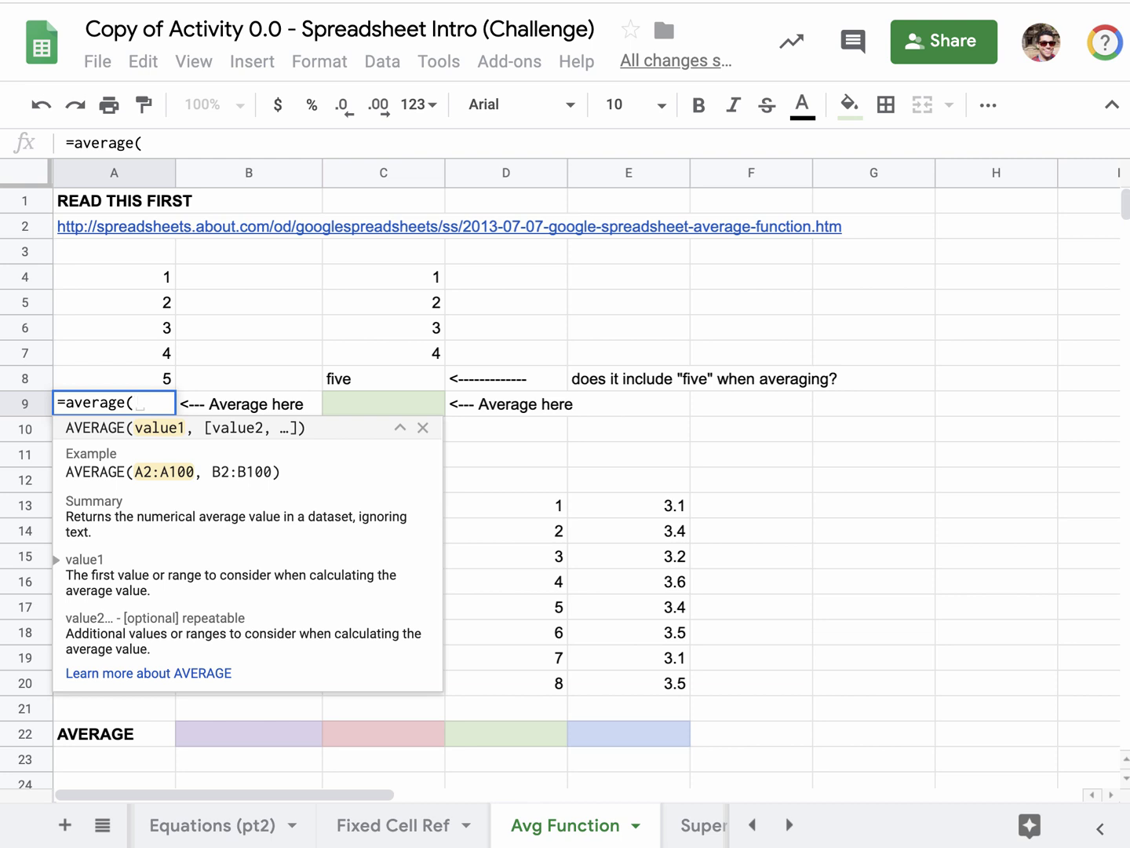
click(120, 273)
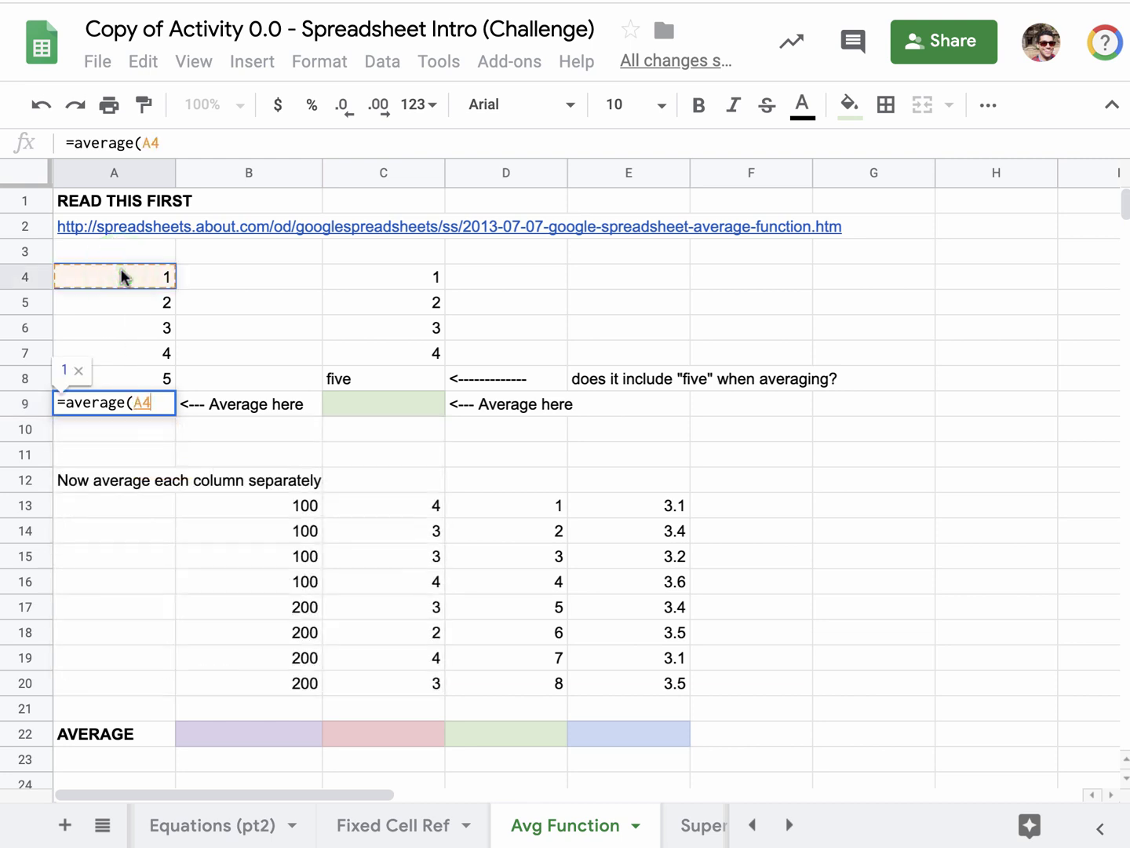
text(,)
click(119, 301)
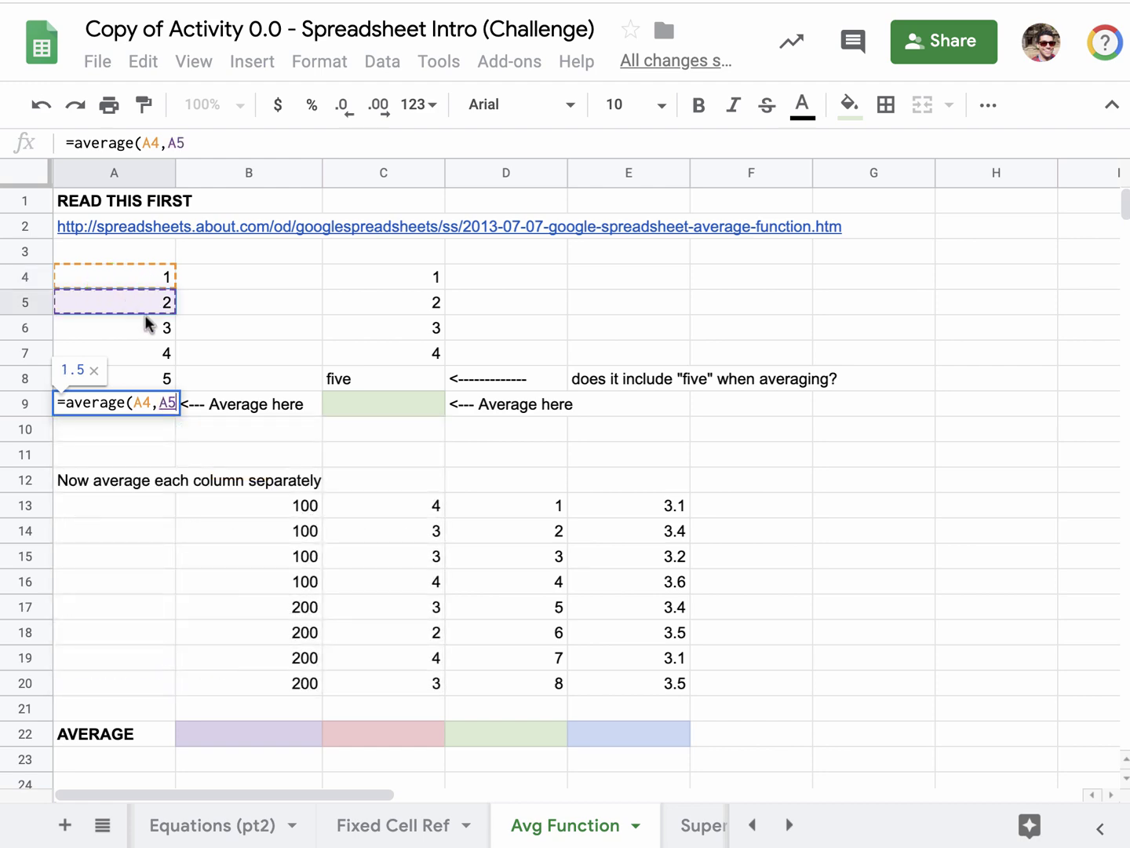
key(BackSpace)
key(BackSpace)
key(BackSpace)
key(BackSpace)
key(BackSpace)
Complete the formula in A9 with the range A4:A8, giving =average(A4:A8).
drag(167, 262, 167, 382)
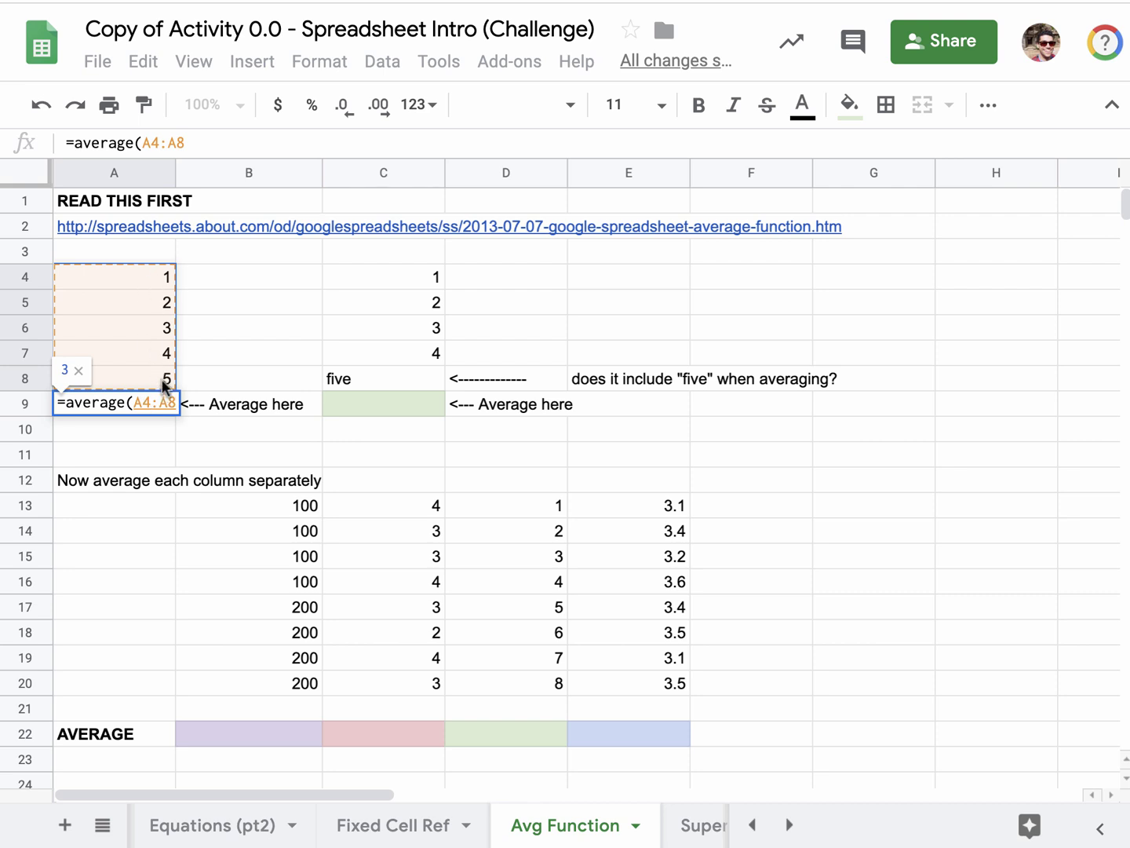
click(149, 284)
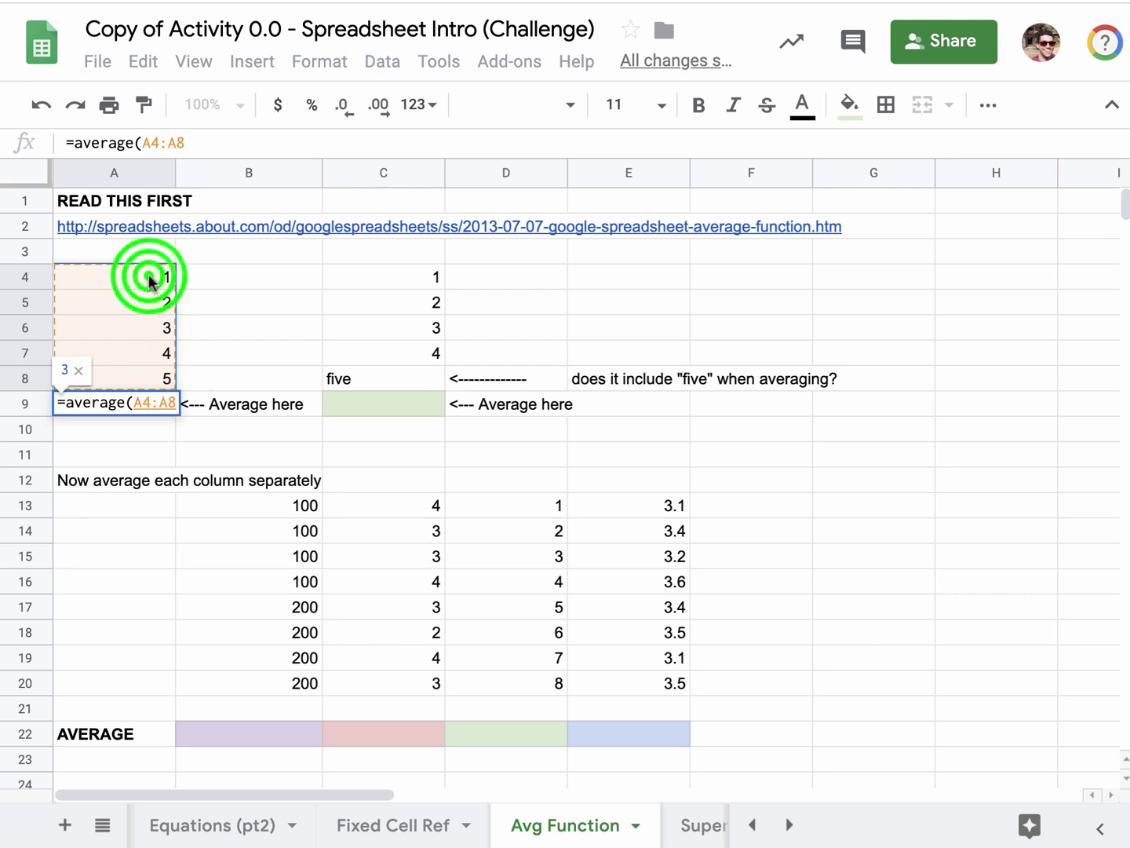
drag(149, 284, 206, 380)
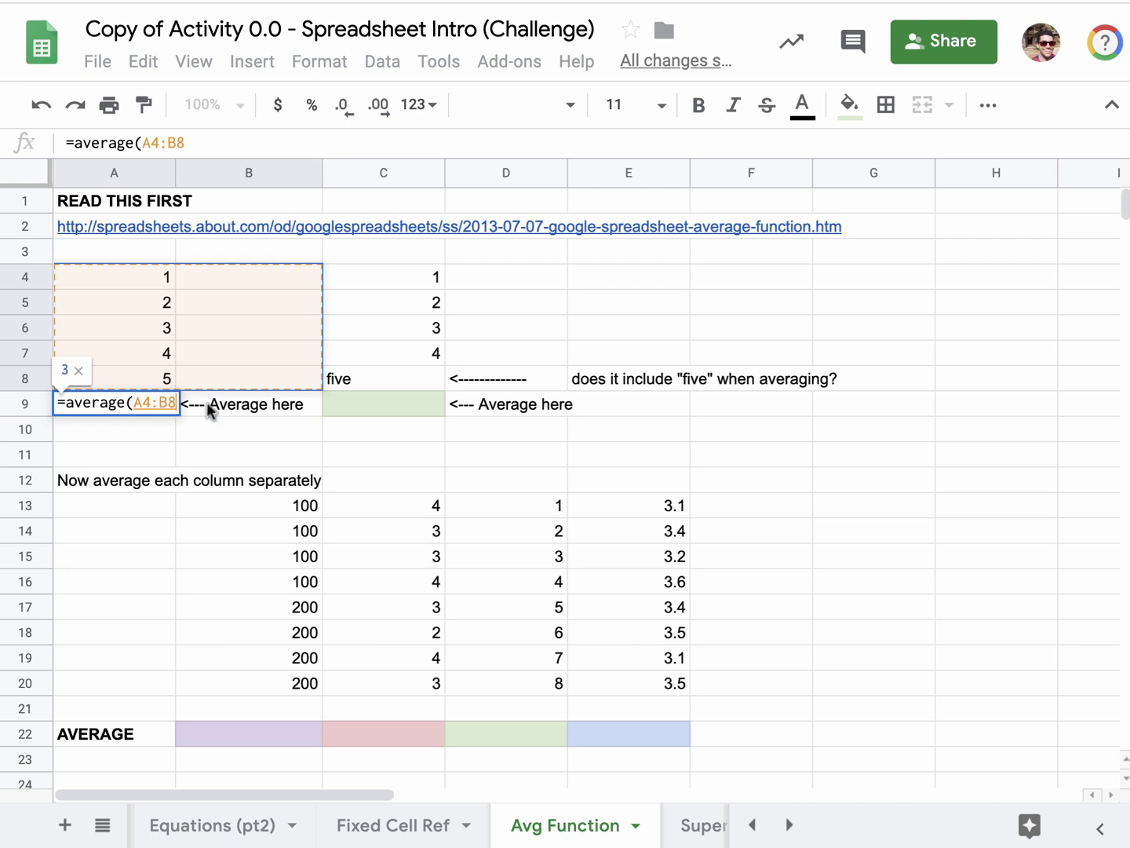
click(162, 312)
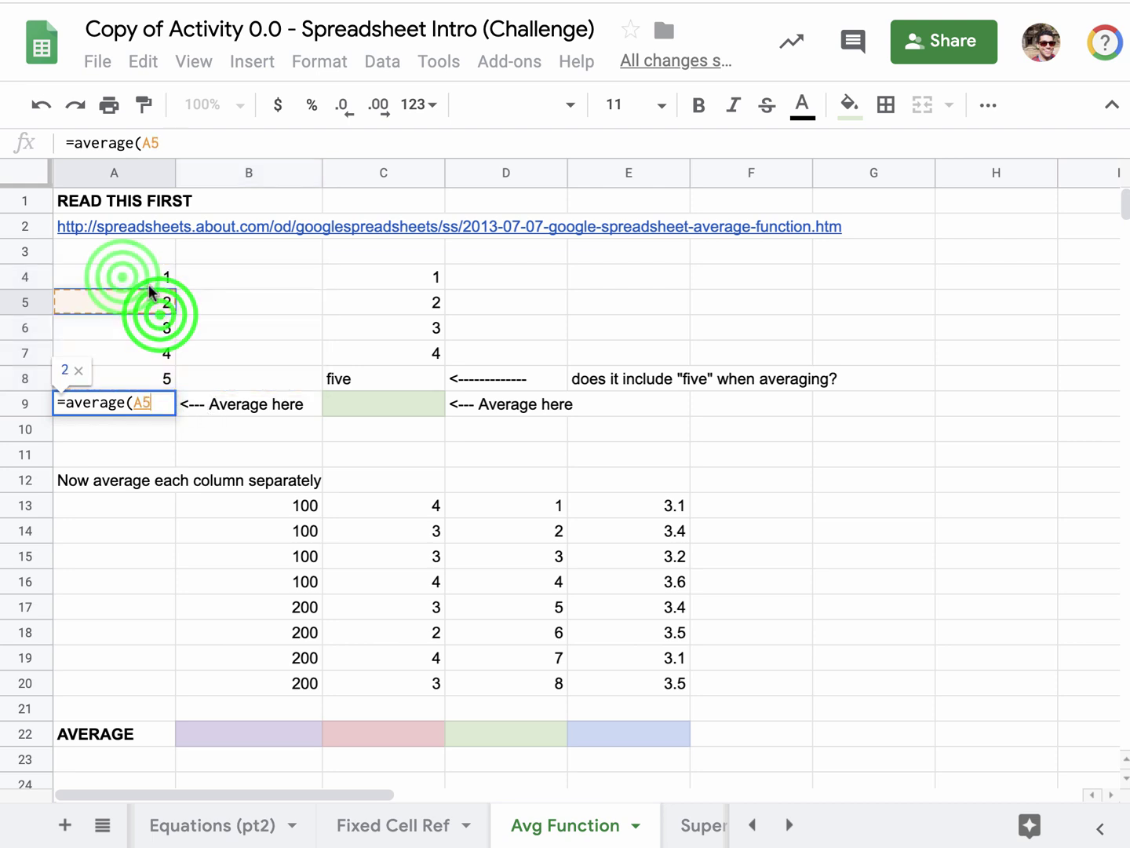
drag(124, 280, 109, 378)
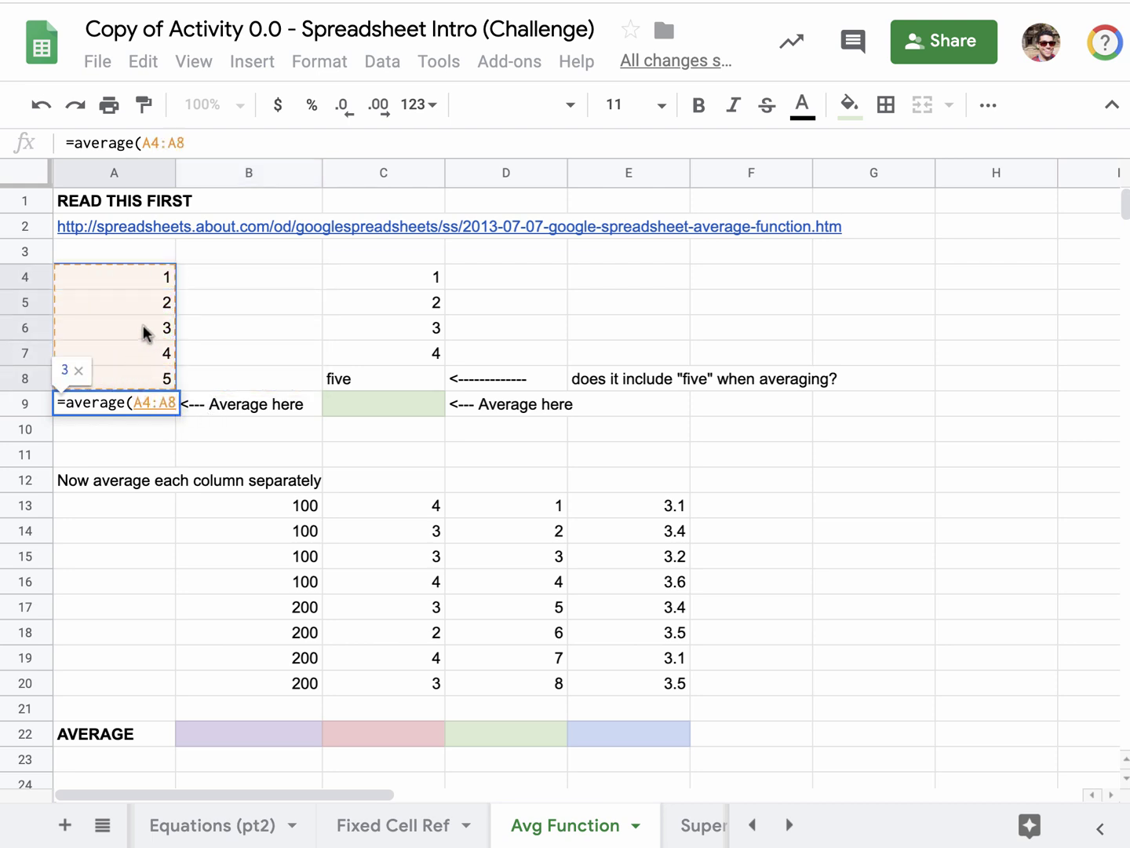
text())
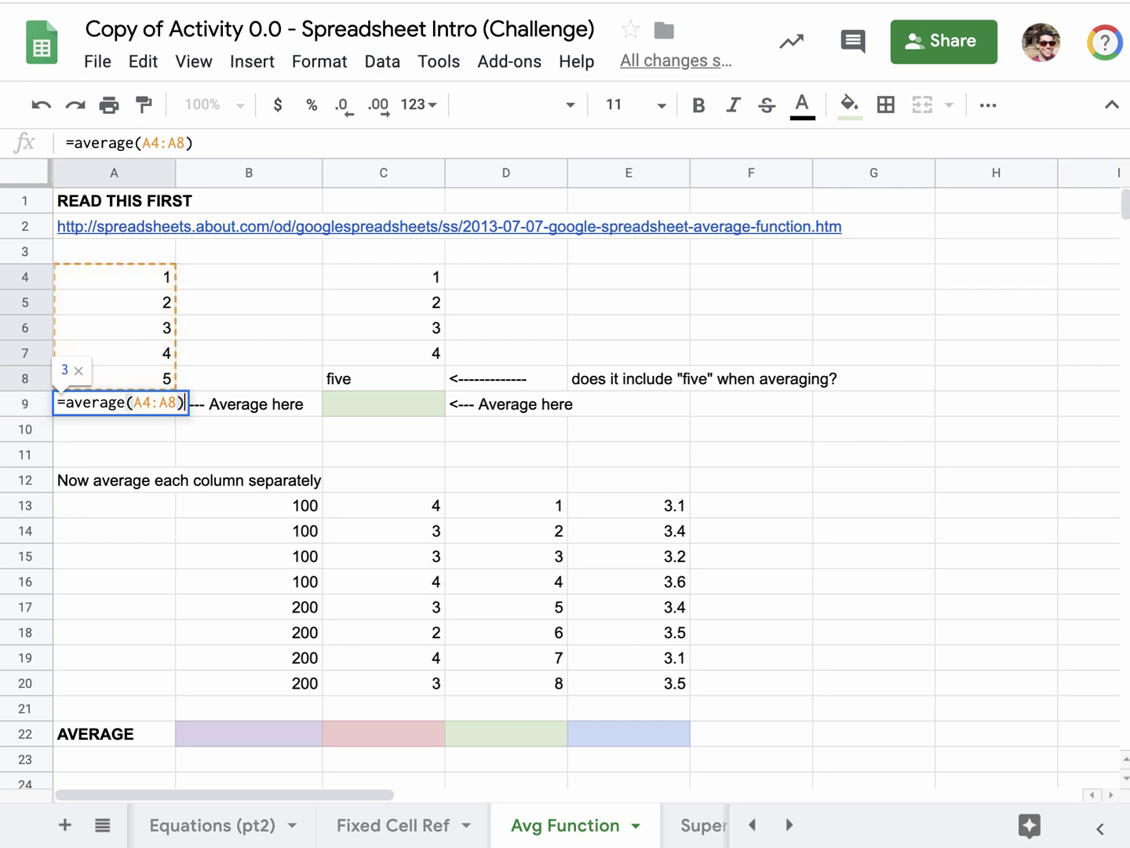
key(Return)
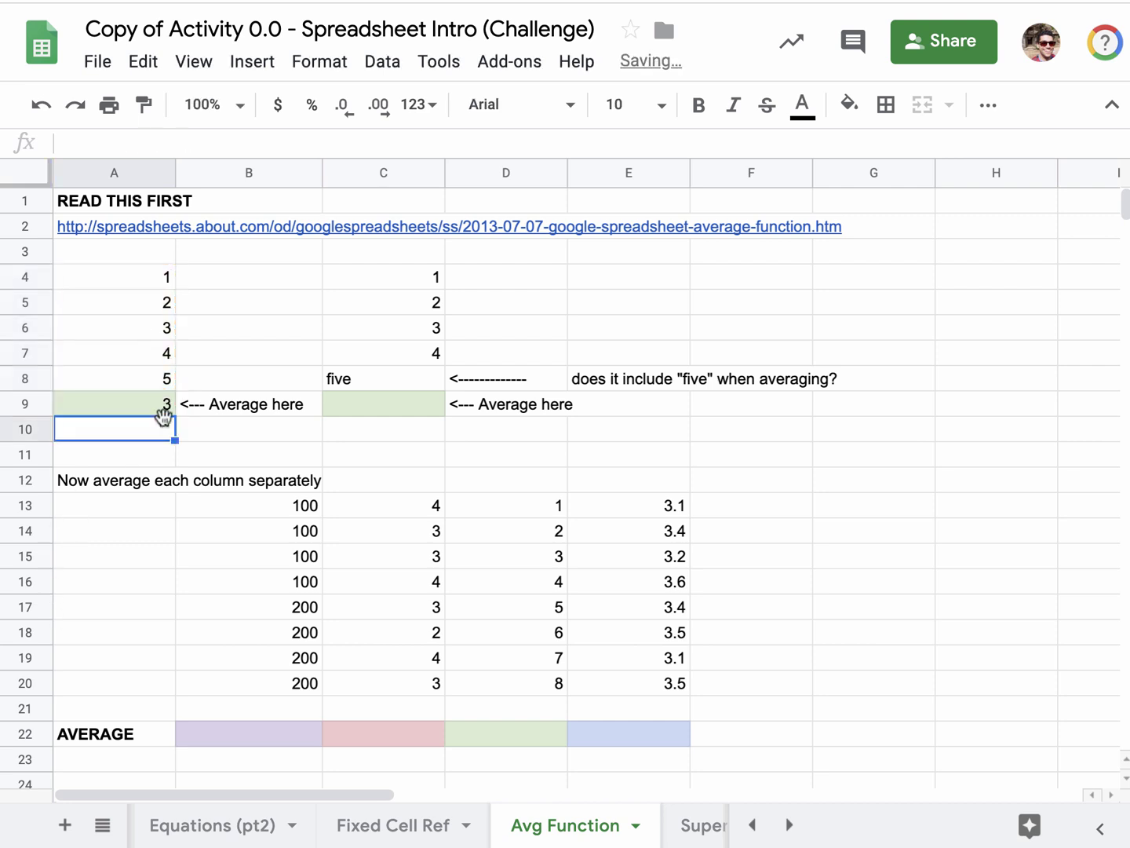
Enter =average(C4:C8) in cell C9 to average the column containing the text "five".
click(371, 399)
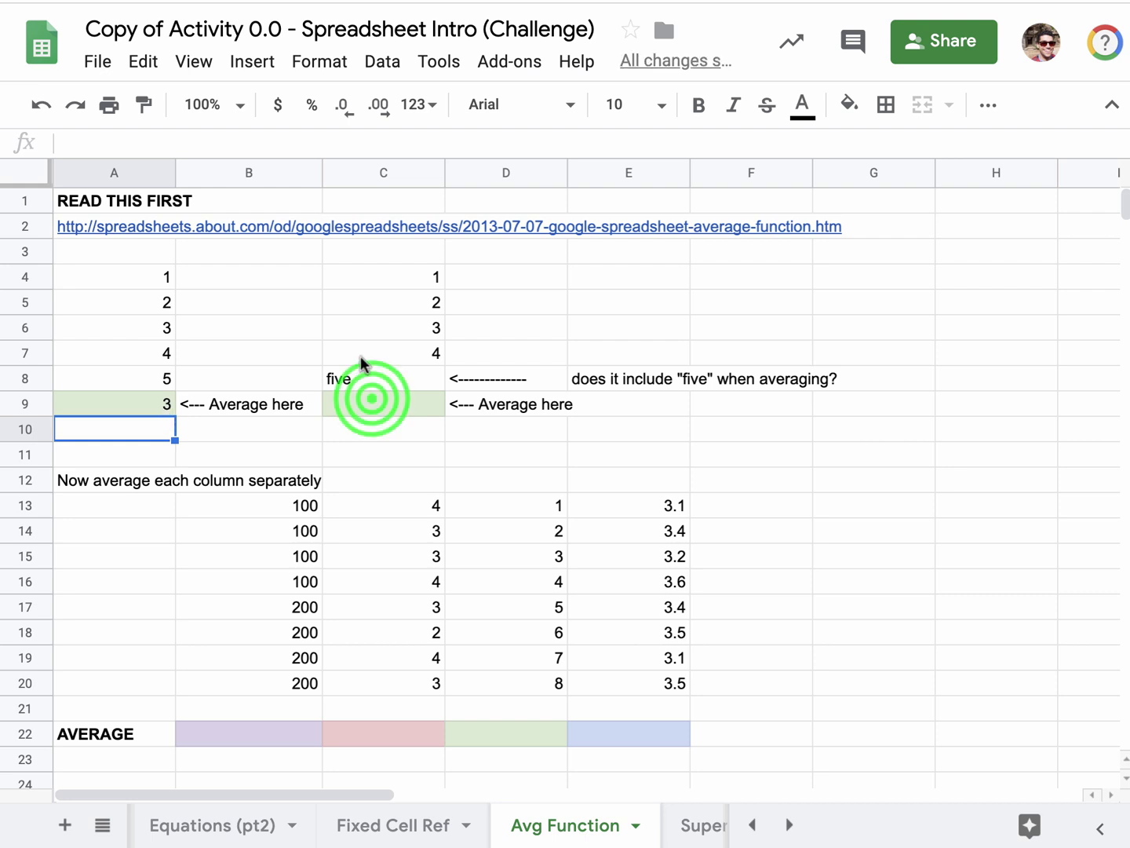
text(=)
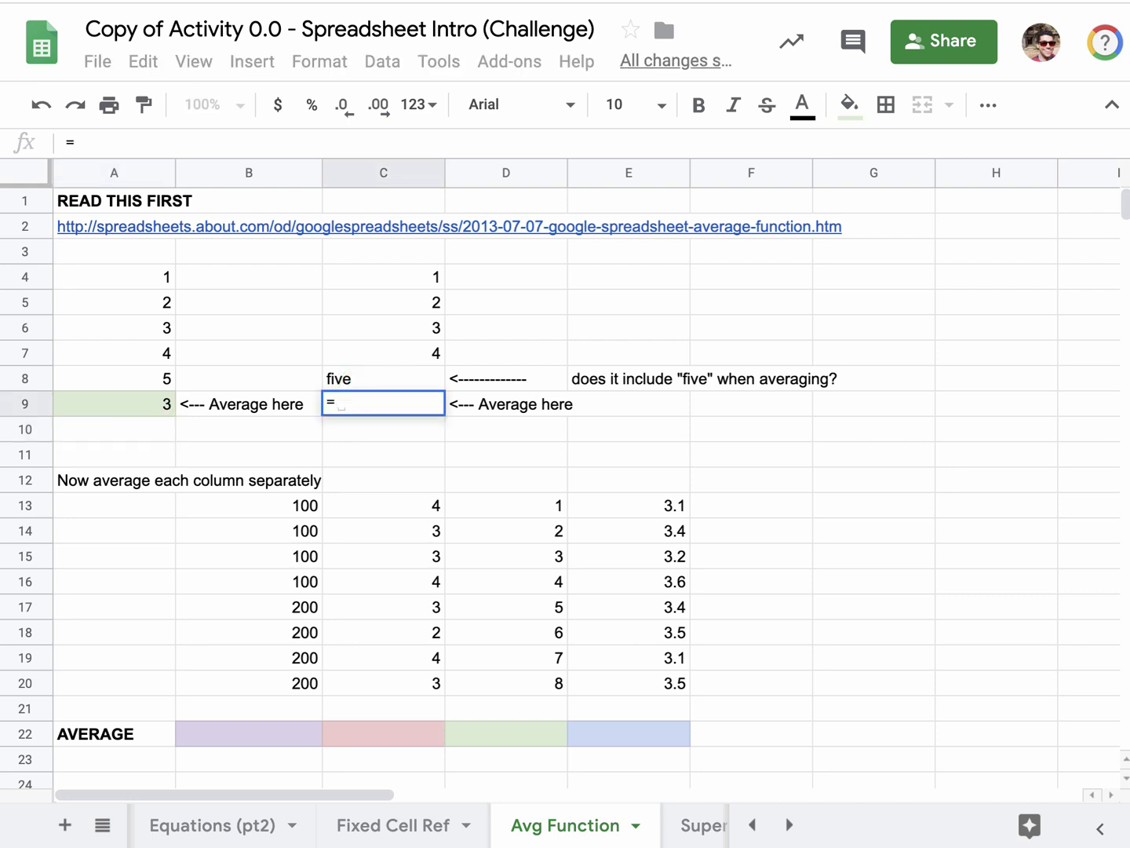
text(average()
click(350, 276)
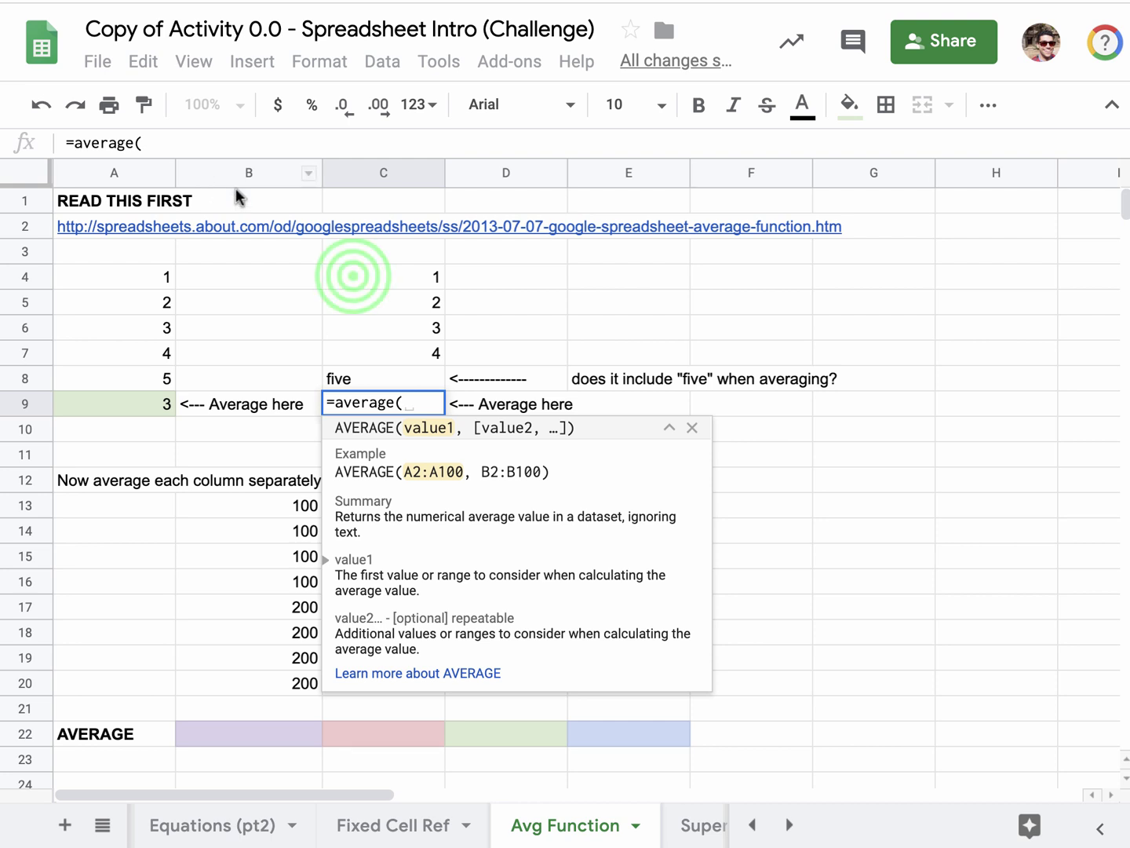
drag(351, 276, 361, 377)
text())
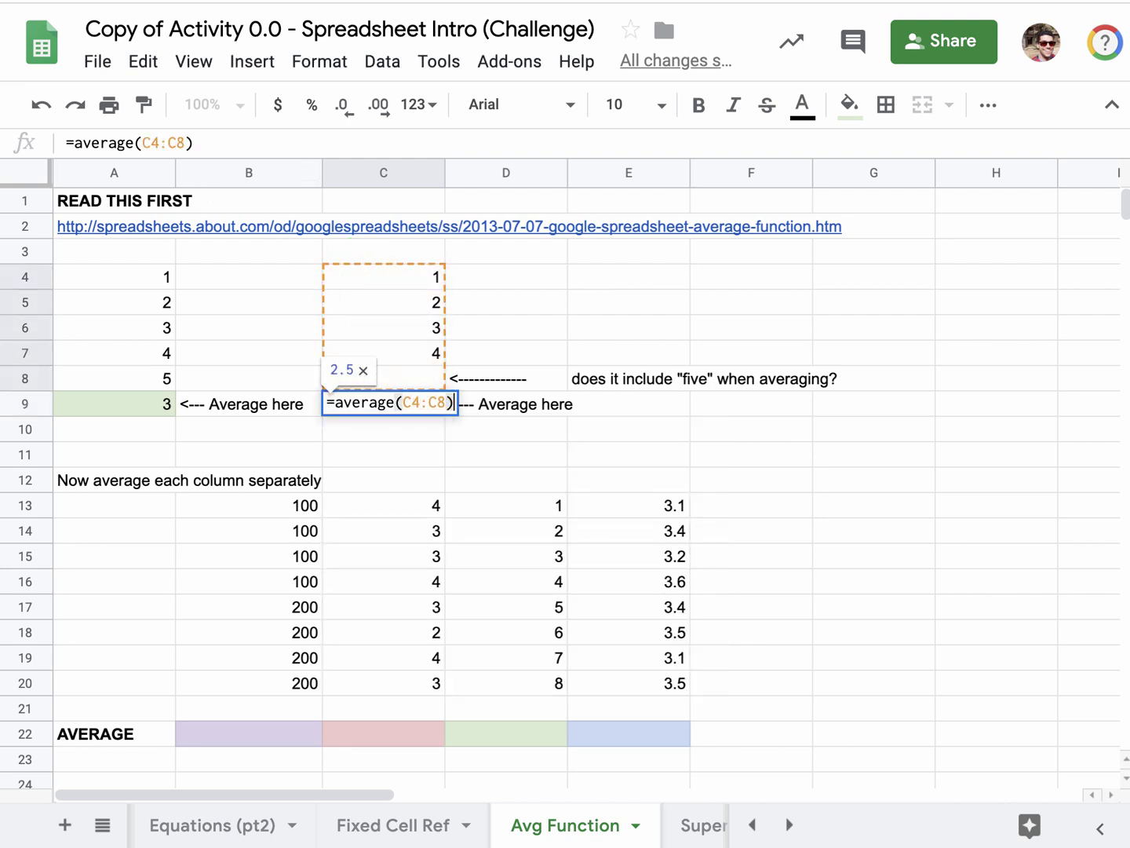
key(Return)
click(151, 408)
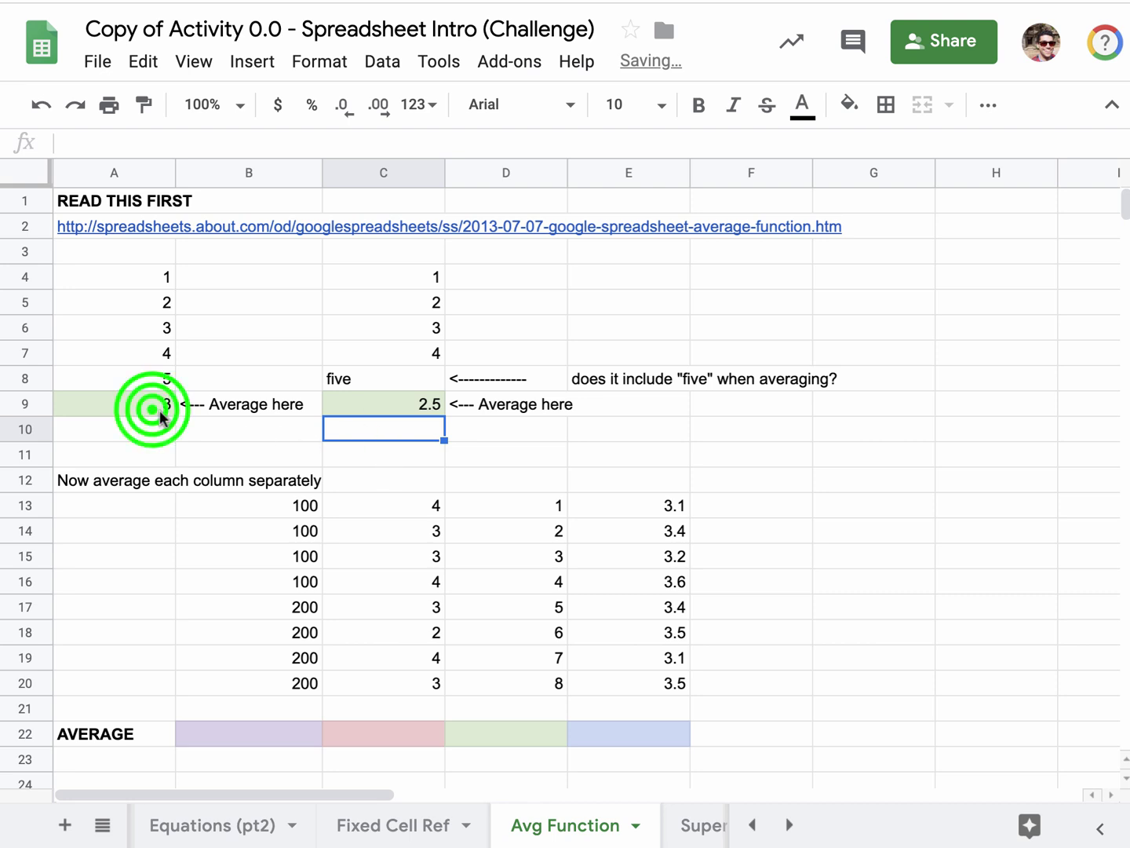
click(344, 406)
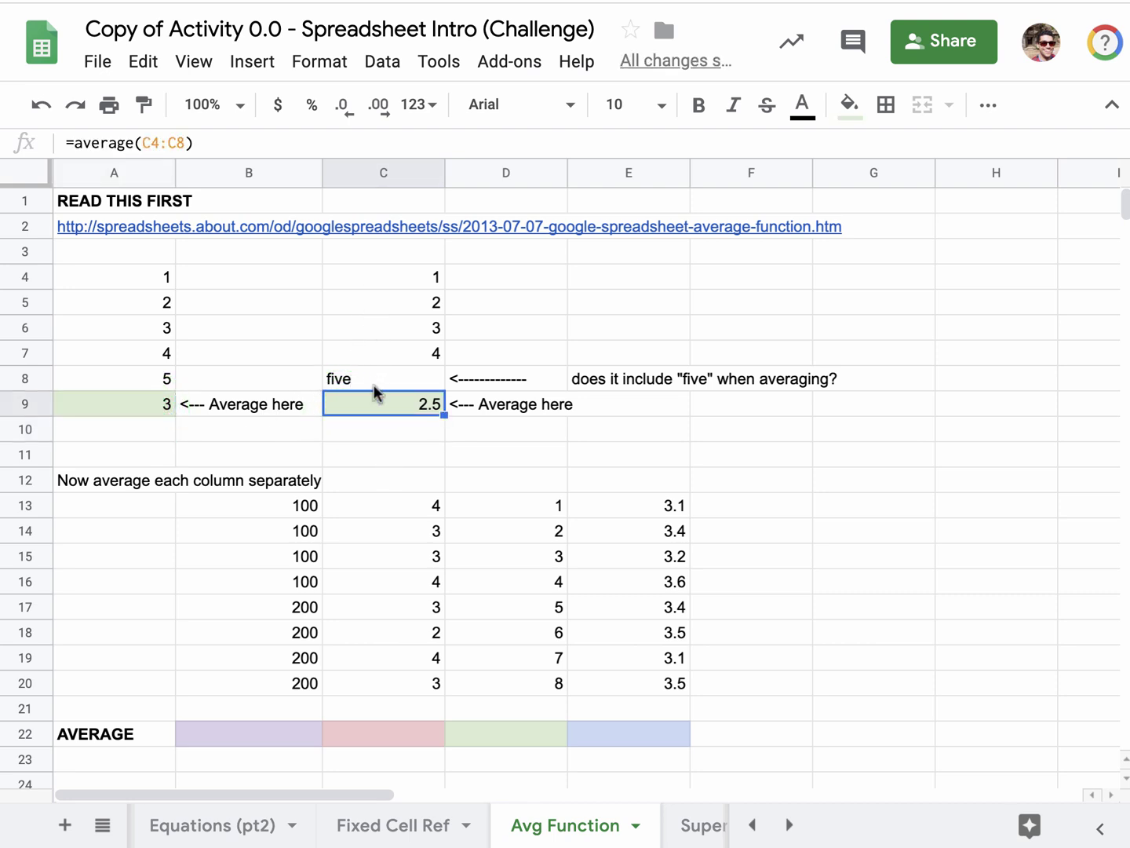
Change cell C7 to the text 4a to test how the average treats text.
click(414, 378)
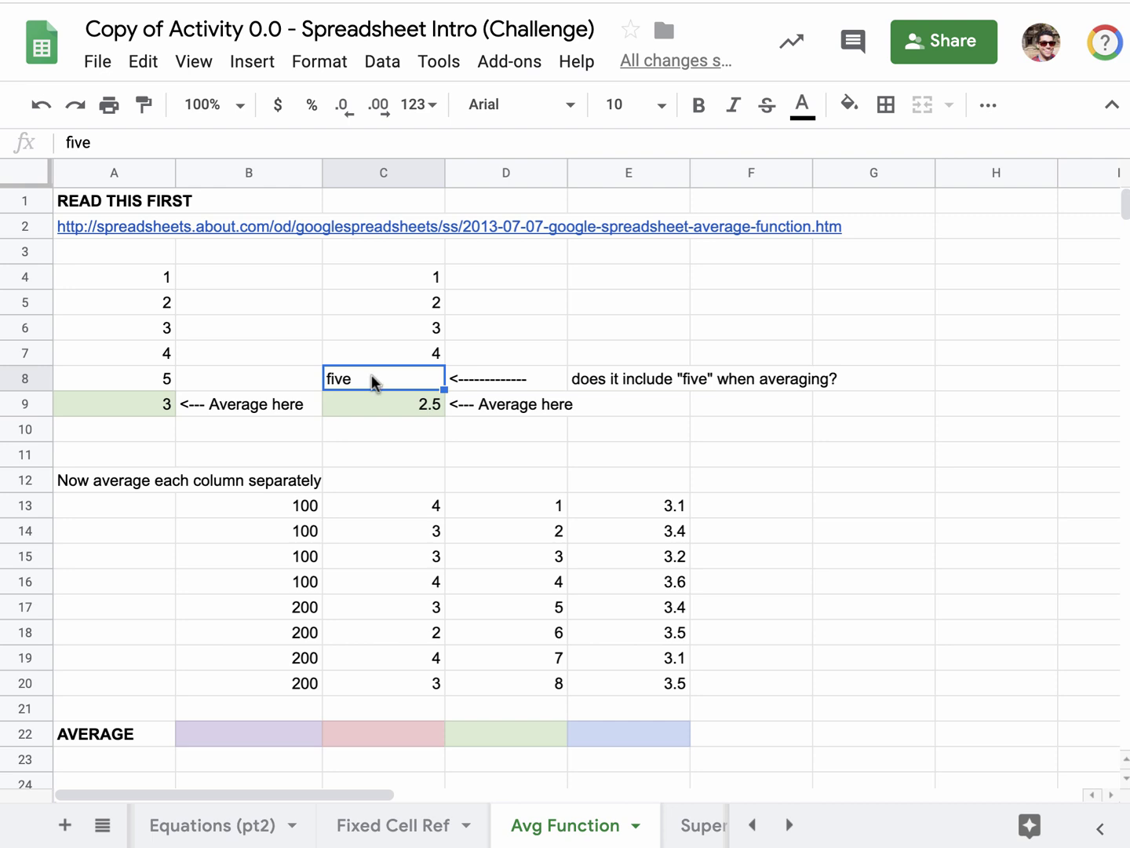
click(398, 355)
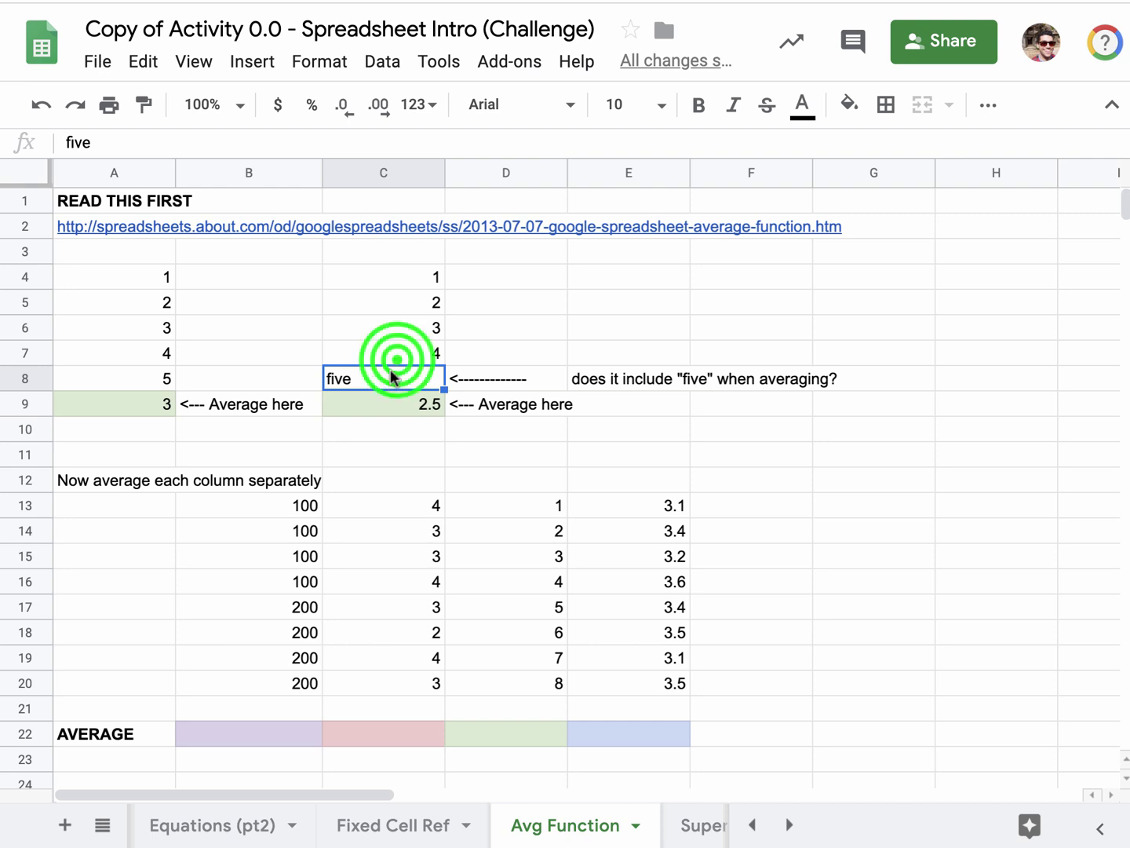
key(Return)
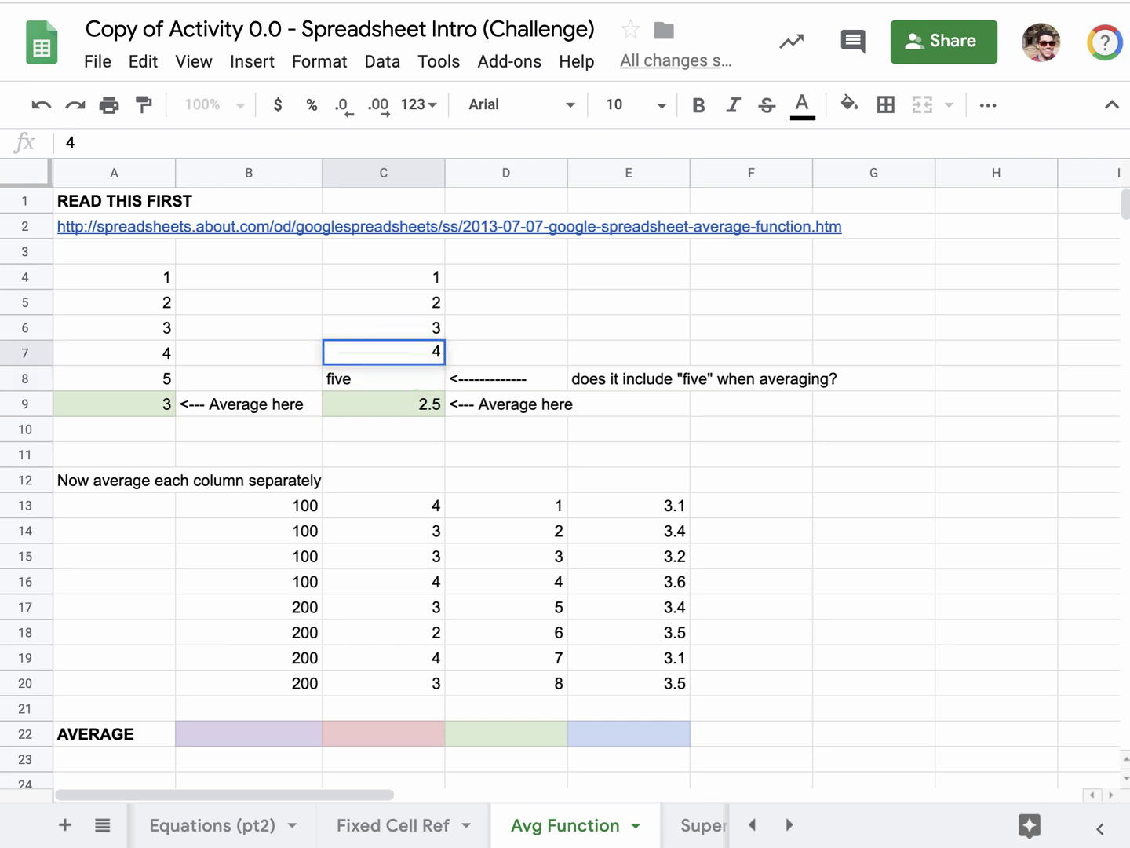
text(a)
key(Return)
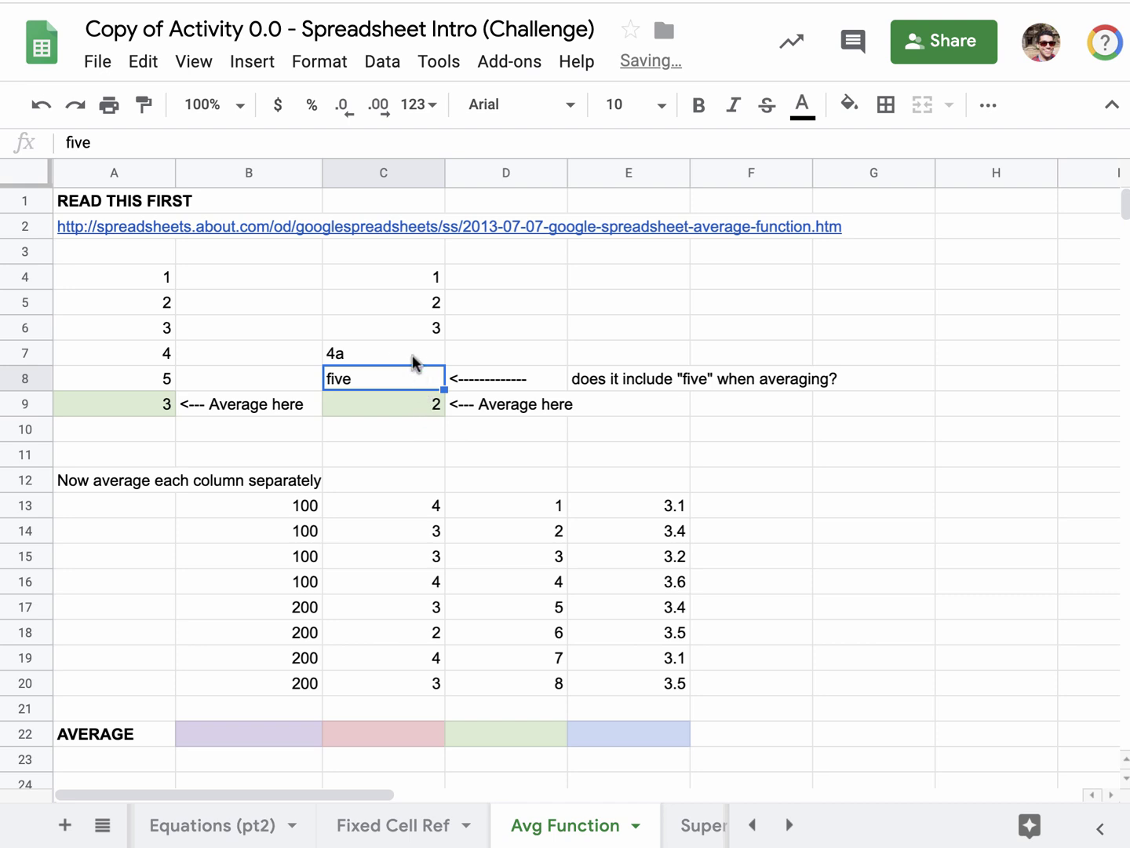
Undo the text edit in cell C7.
click(411, 388)
click(337, 356)
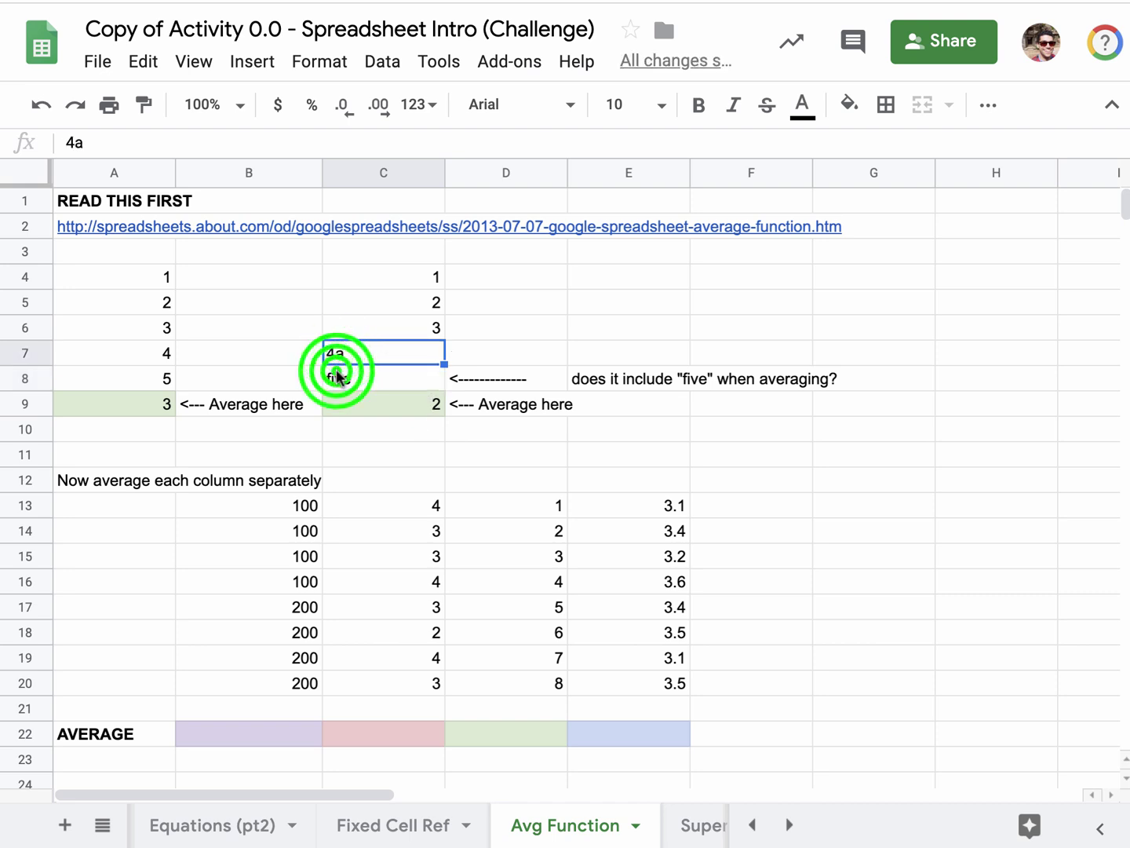
click(338, 372)
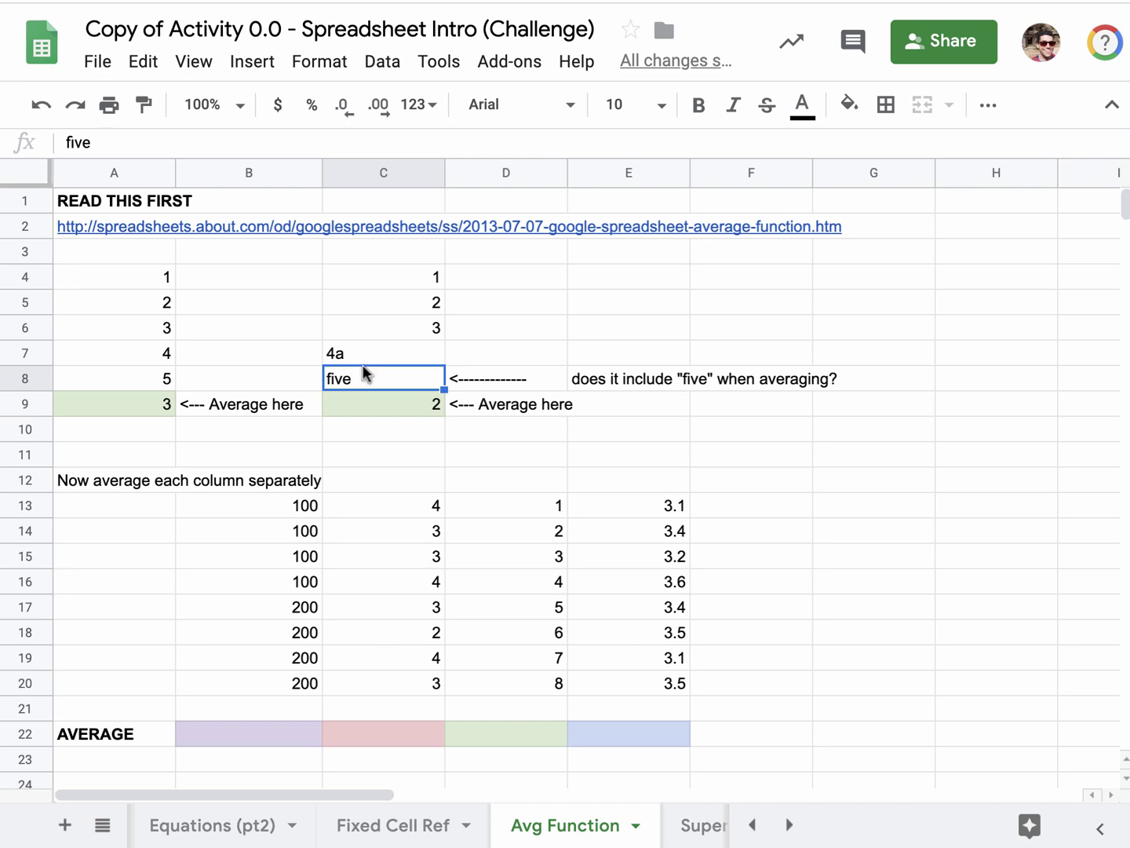
click(410, 328)
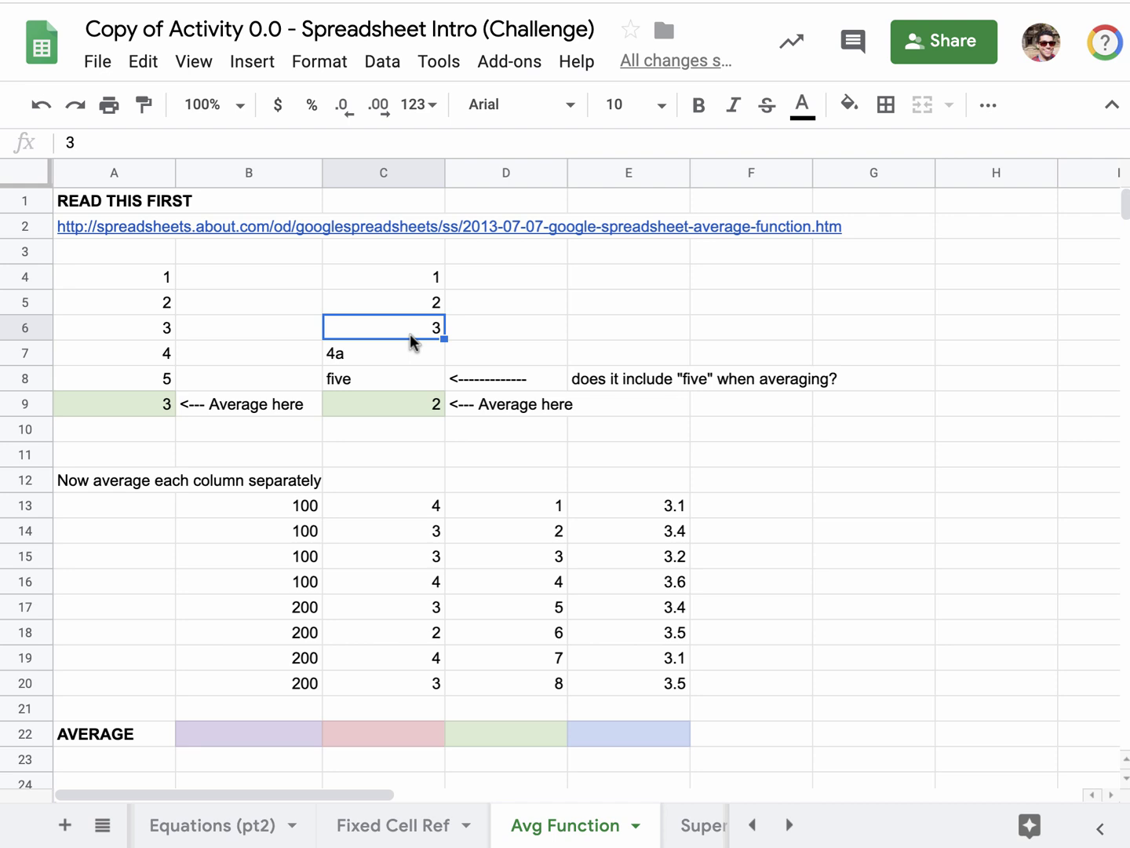
key(super+z)
click(352, 432)
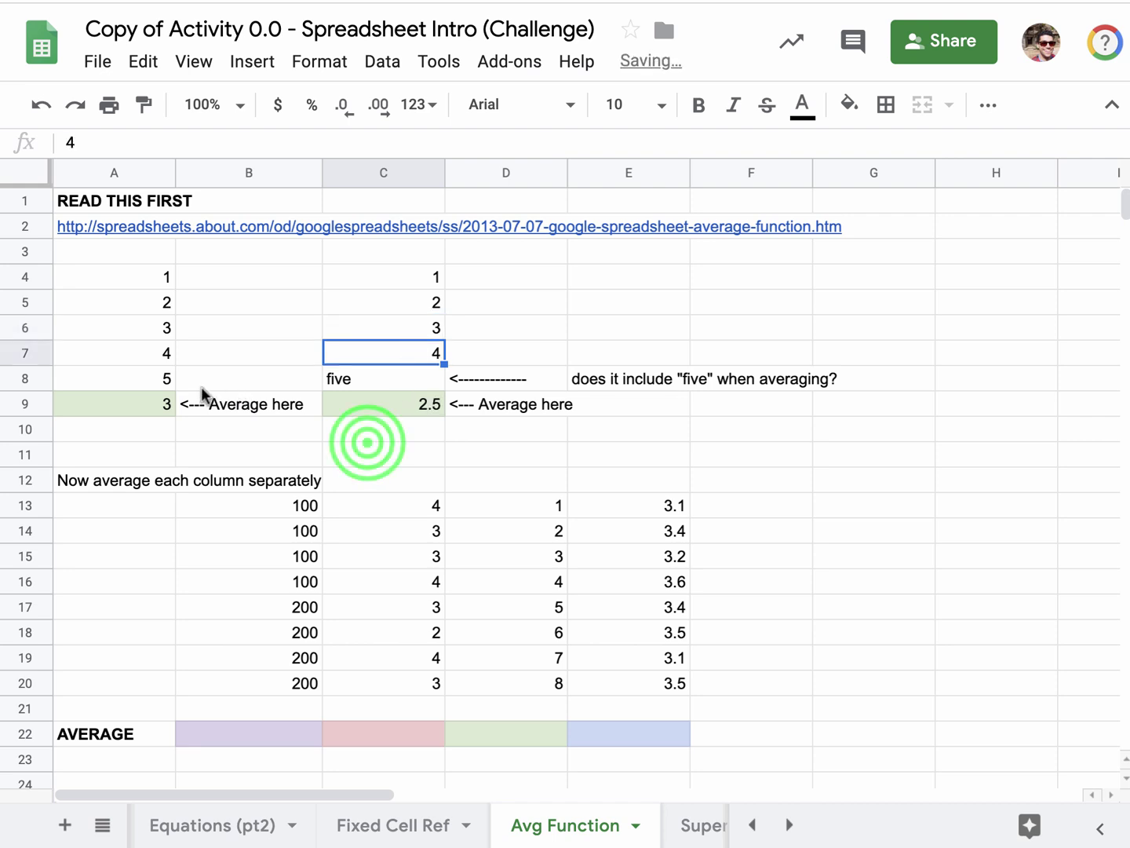
Clear the value in cell A8 to compare the averages of the two columns.
click(160, 381)
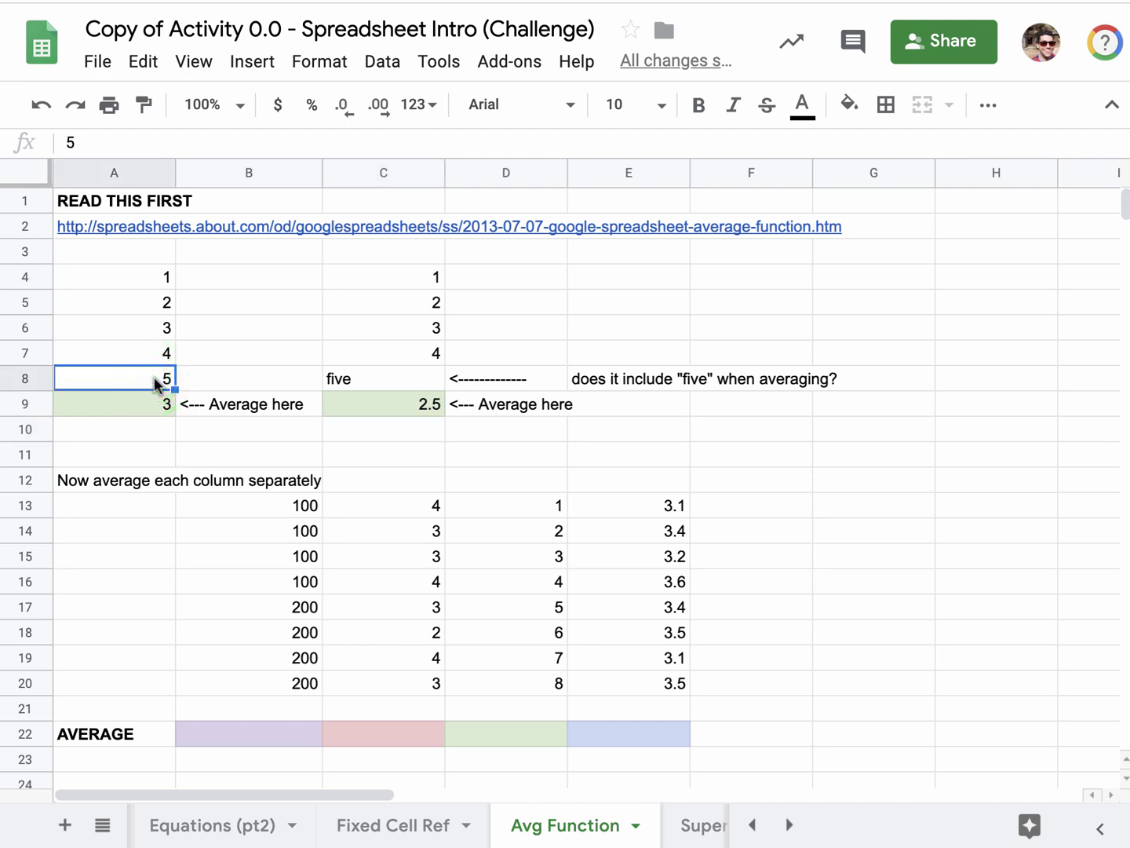
key(Delete)
click(202, 358)
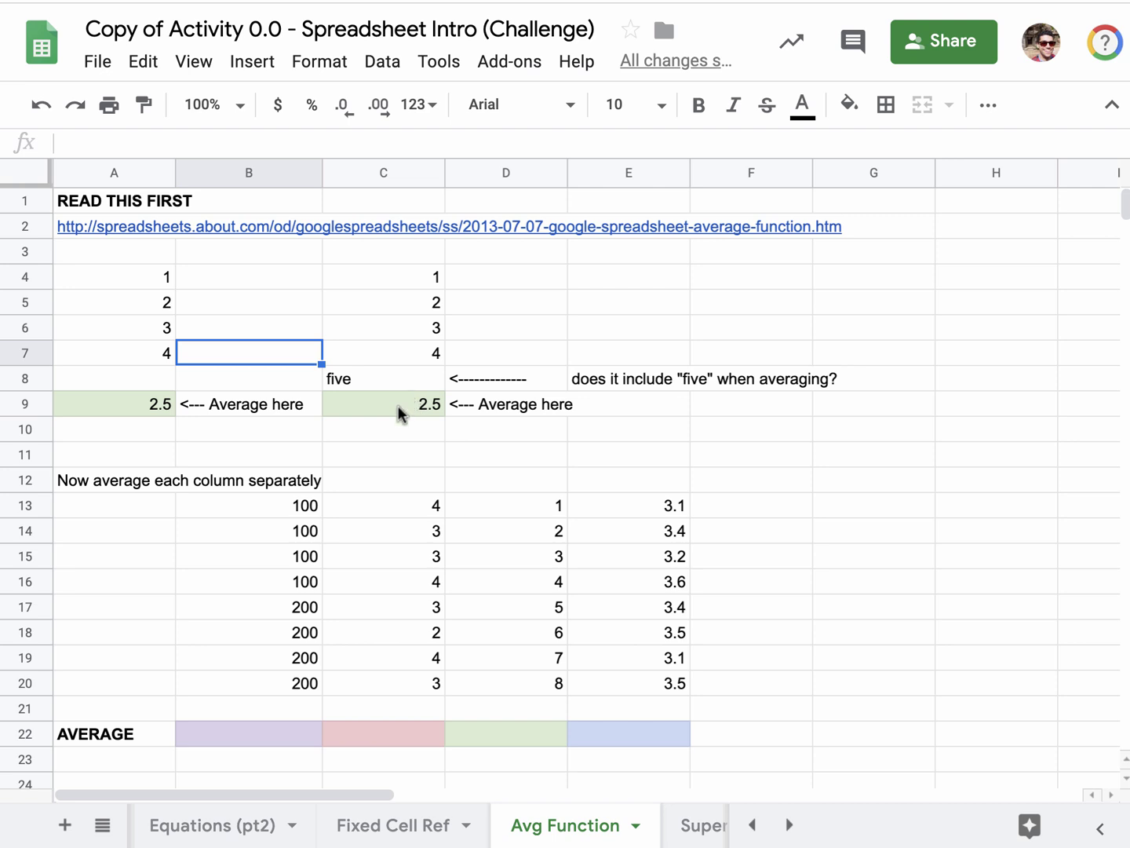
Enter =average(B13:B20) in cell B22 to average the first data column.
click(888, 428)
drag(1125, 205, 1125, 211)
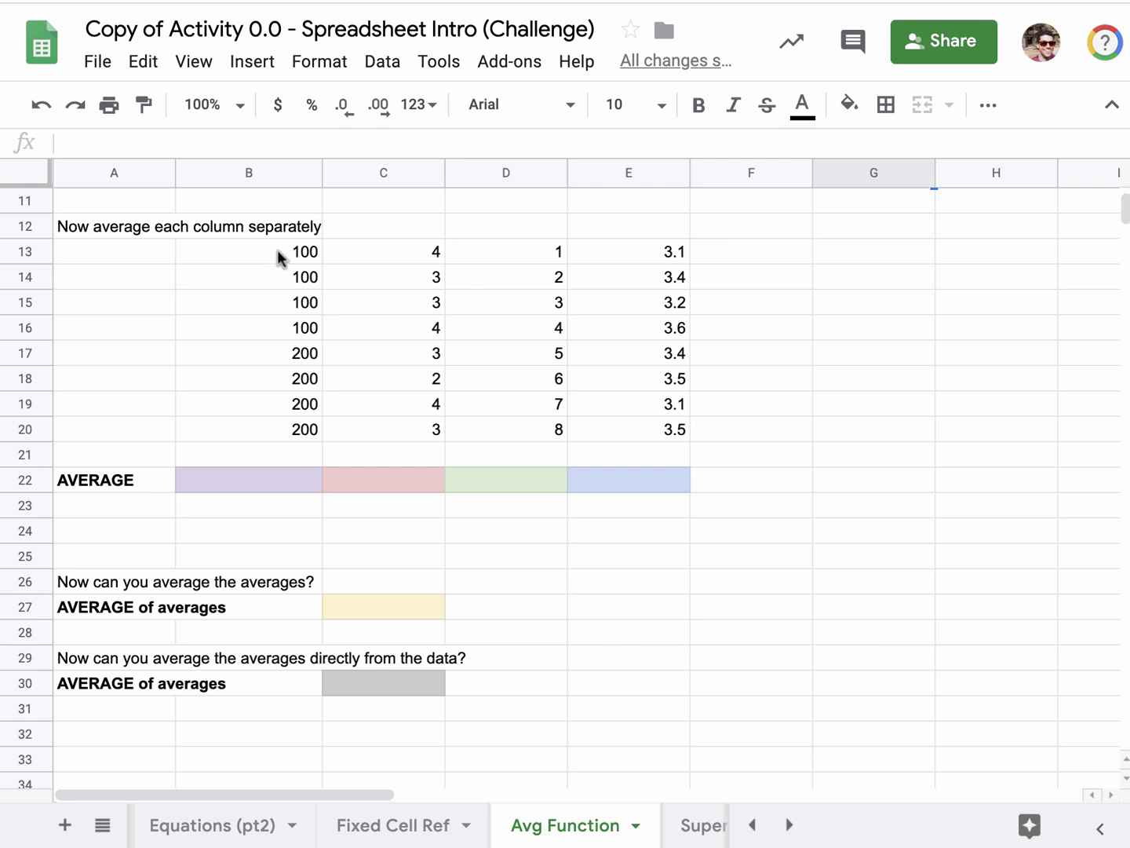
click(243, 476)
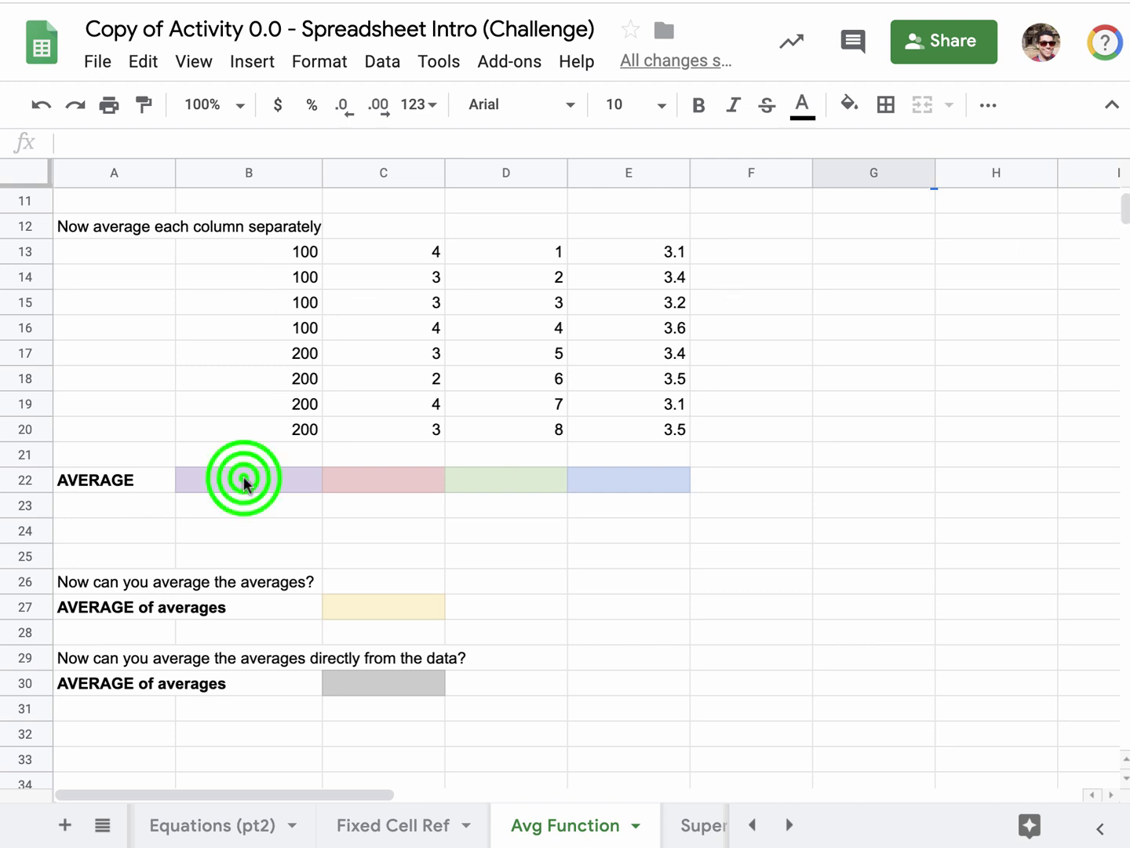
text(=average()
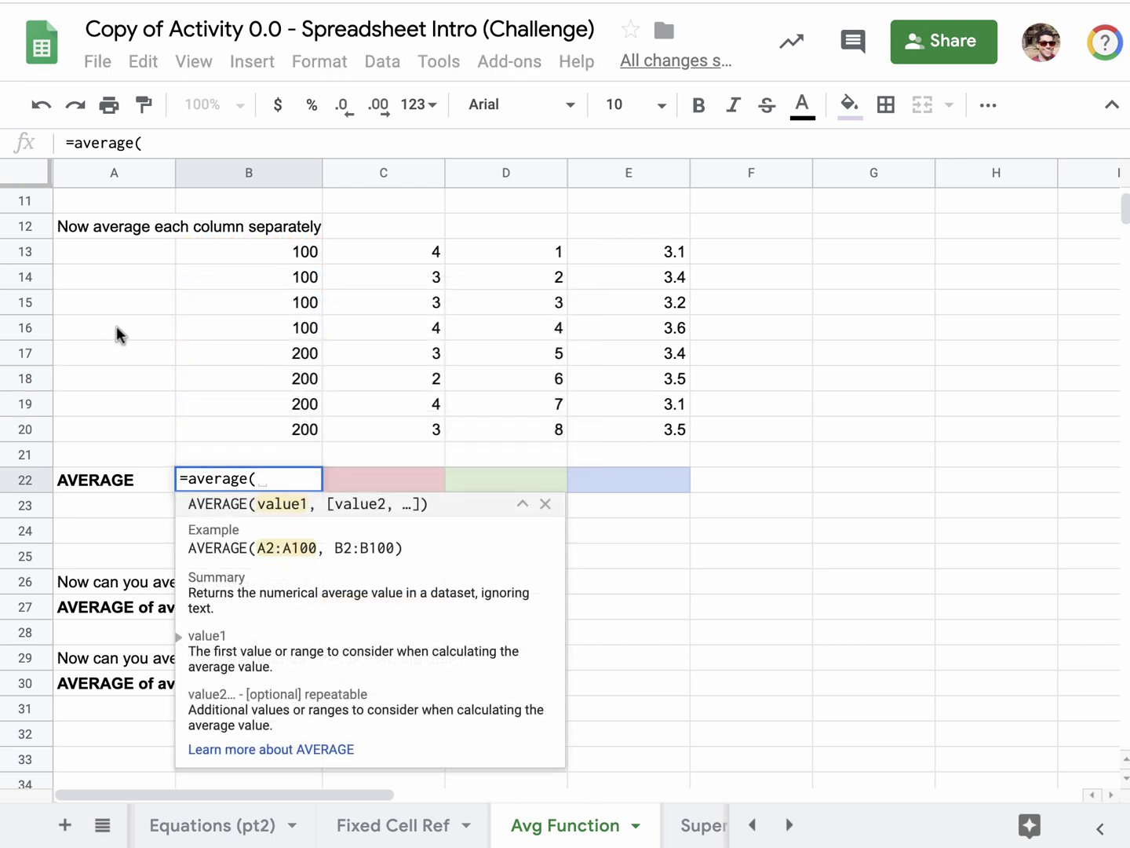
click(263, 251)
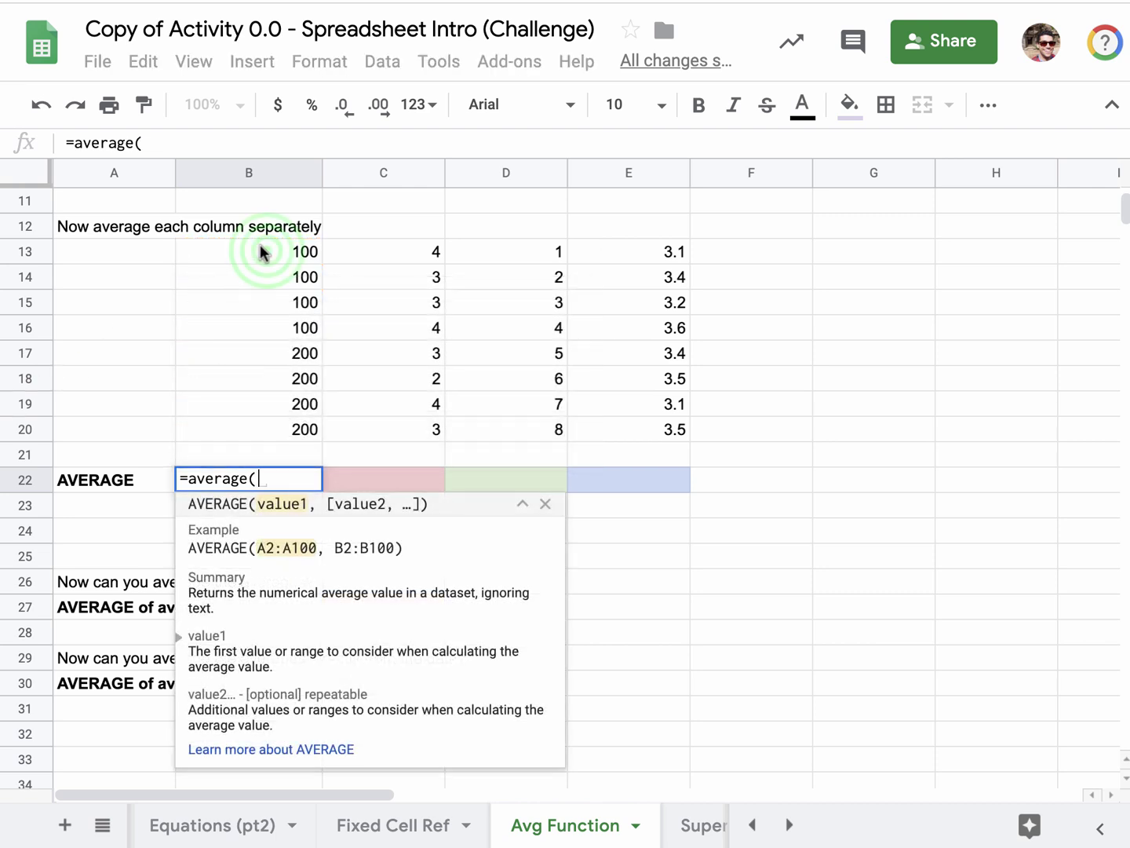
drag(267, 298, 276, 436)
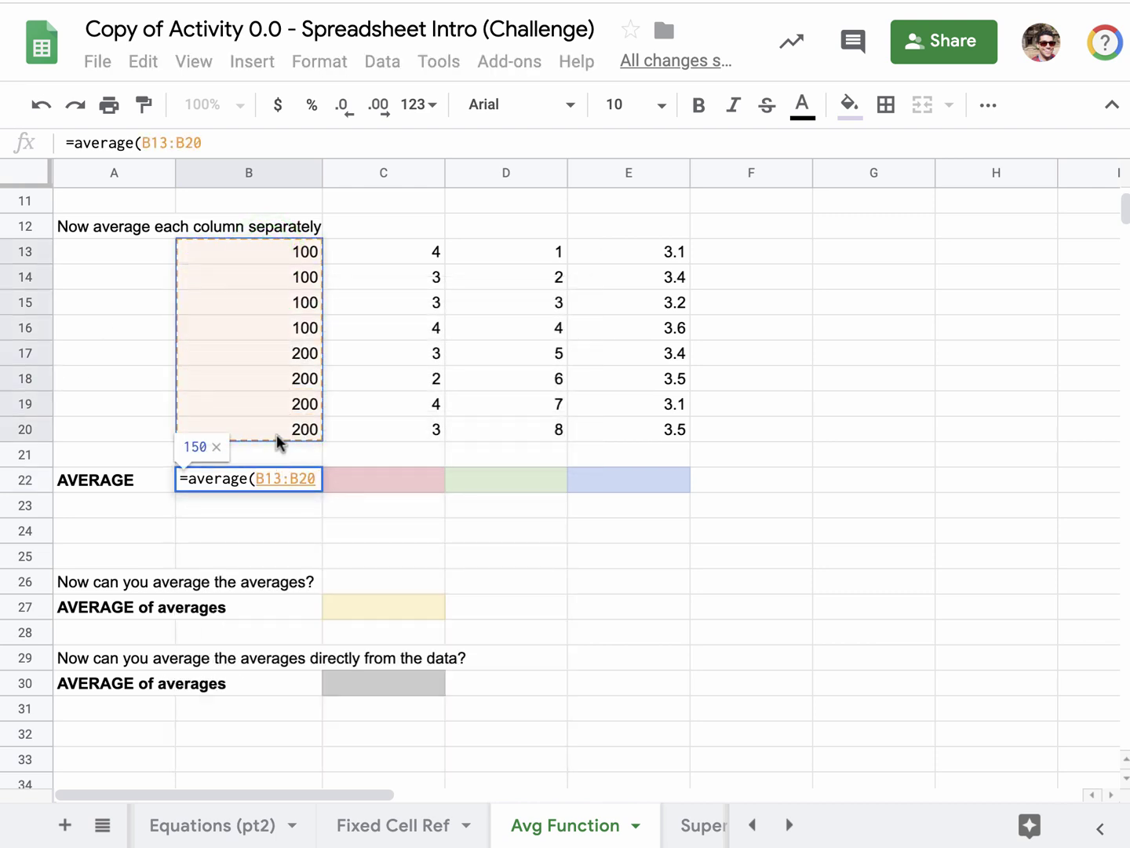
text())
key(Return)
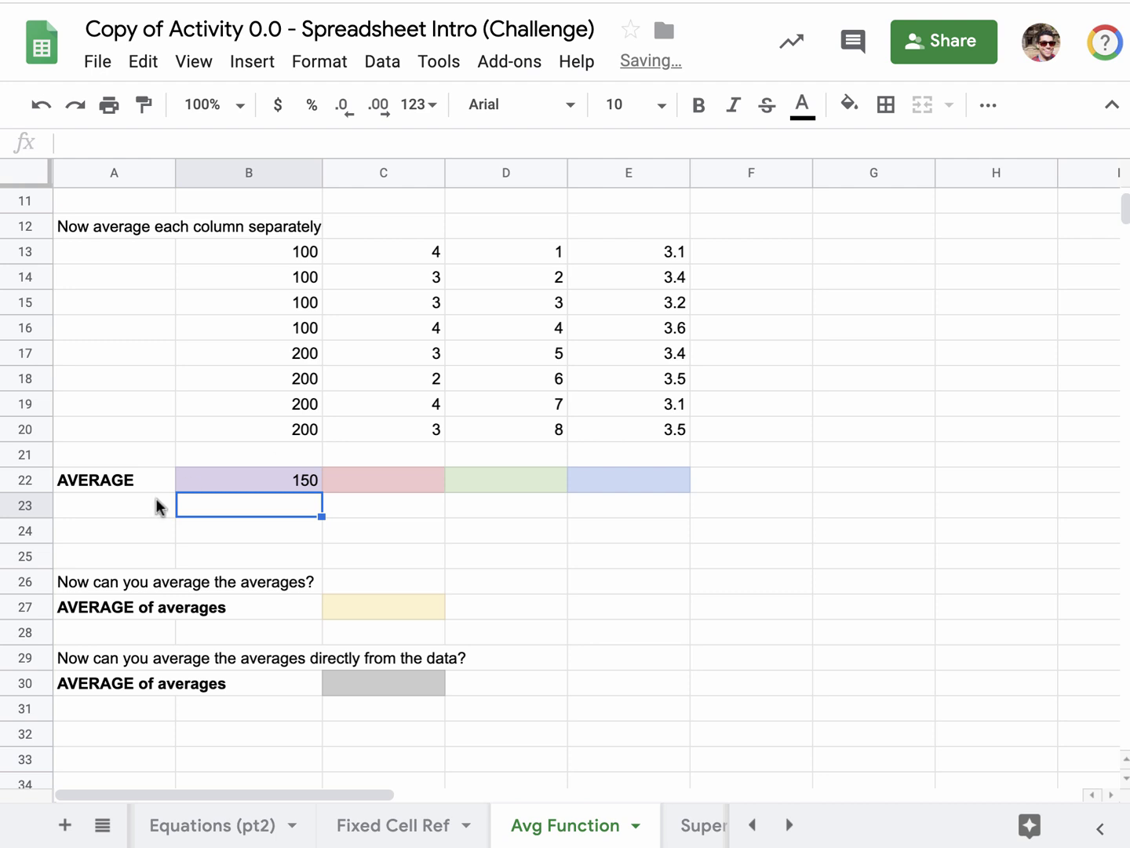
Fill the average formula from cell B22 across to E22 for the remaining data columns.
click(431, 479)
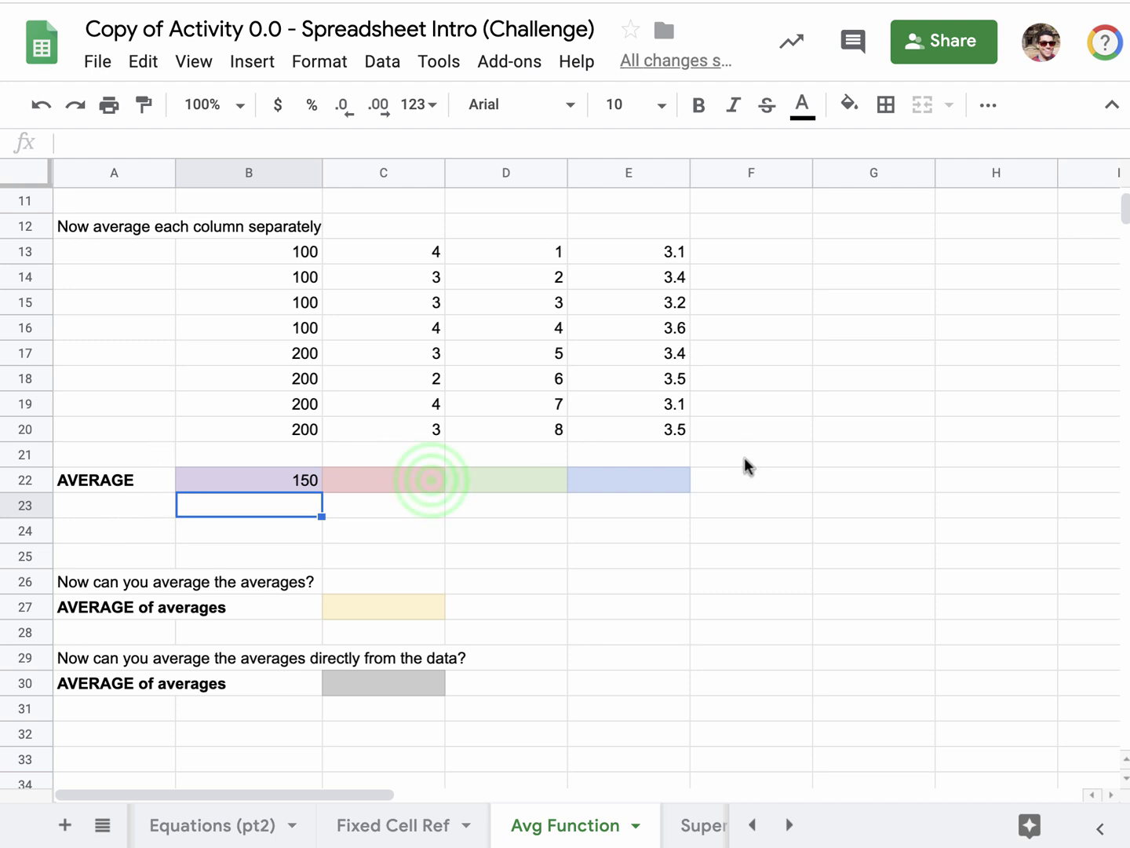
click(430, 480)
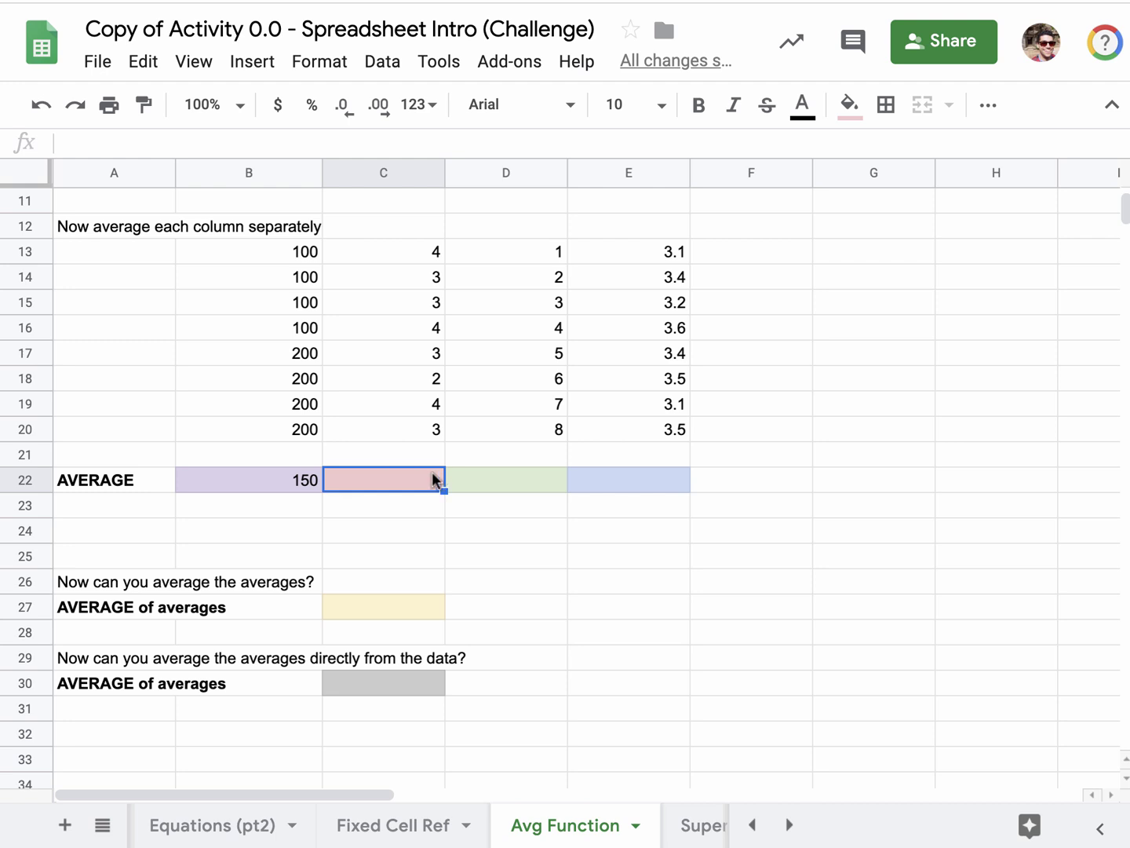
click(271, 481)
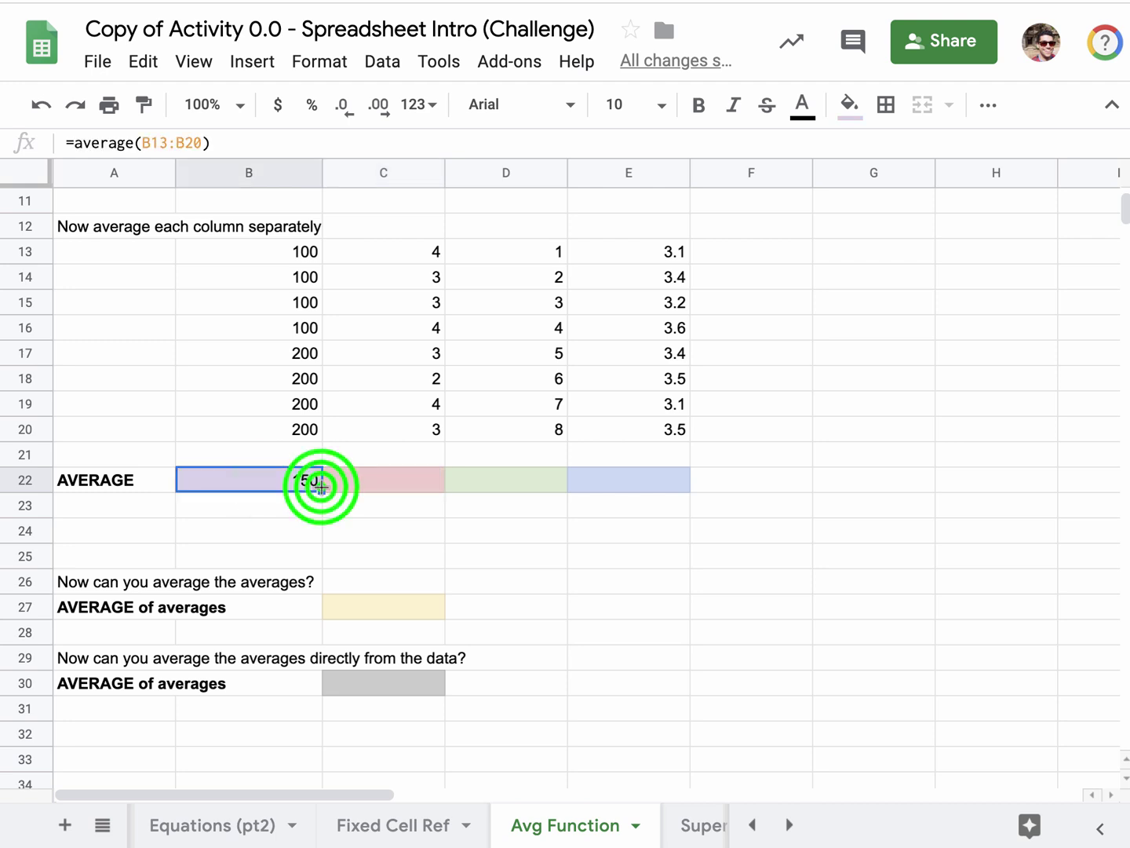
drag(321, 490, 628, 495)
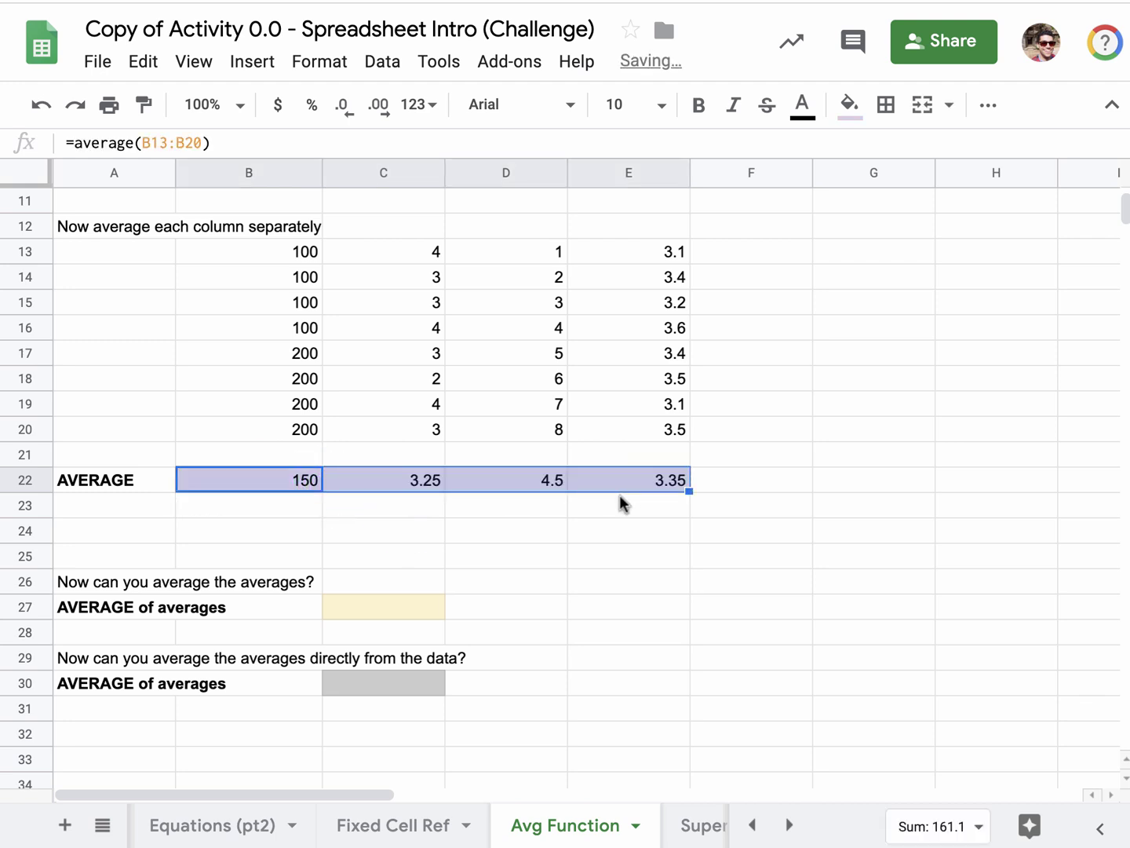
Inspect the filled average formulas in cells C22, D22 and E22 and the column ranges they reference.
click(404, 515)
double_click(402, 479)
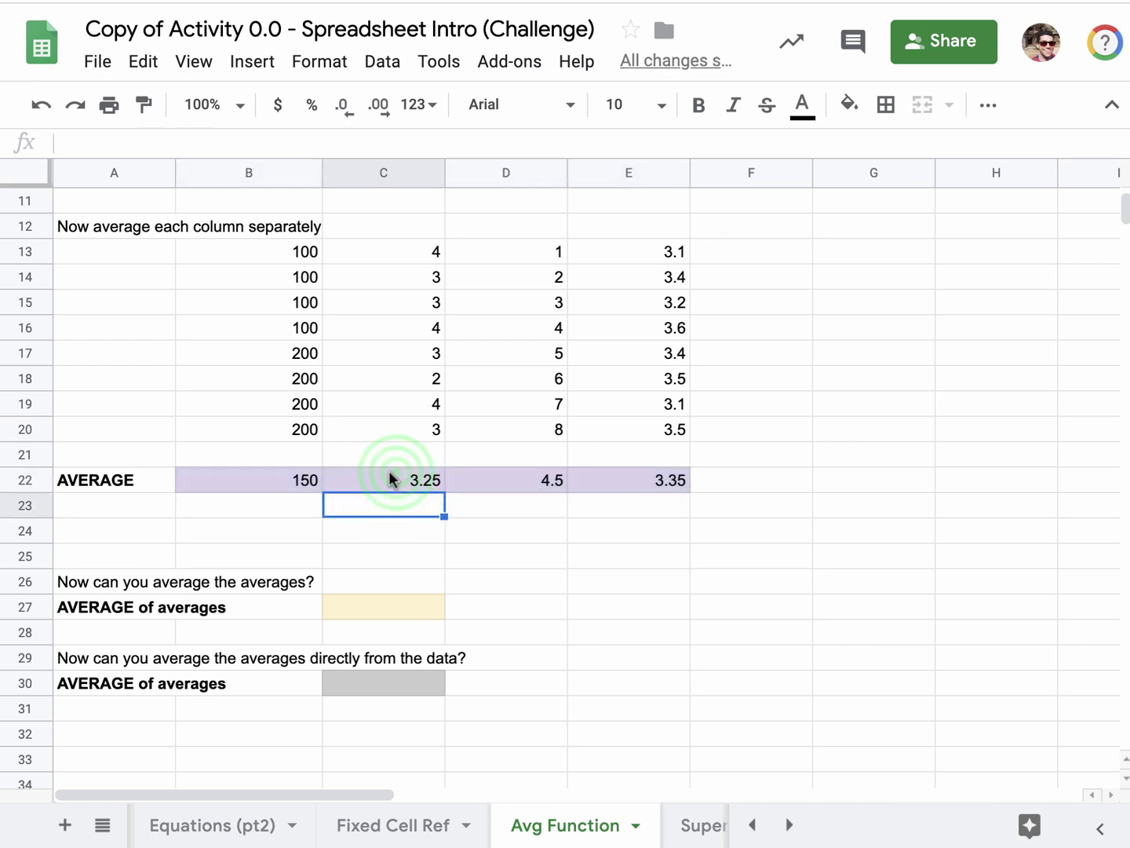
click(505, 531)
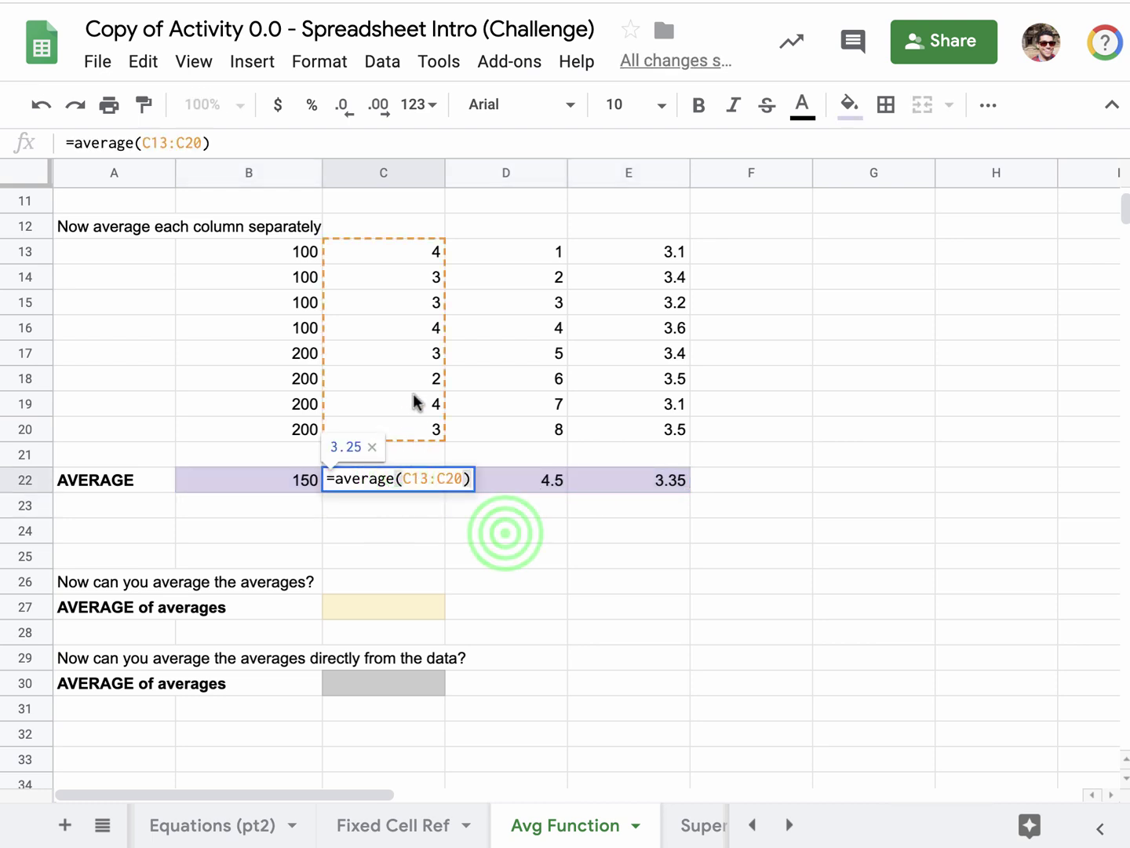
click(514, 479)
double_click(518, 479)
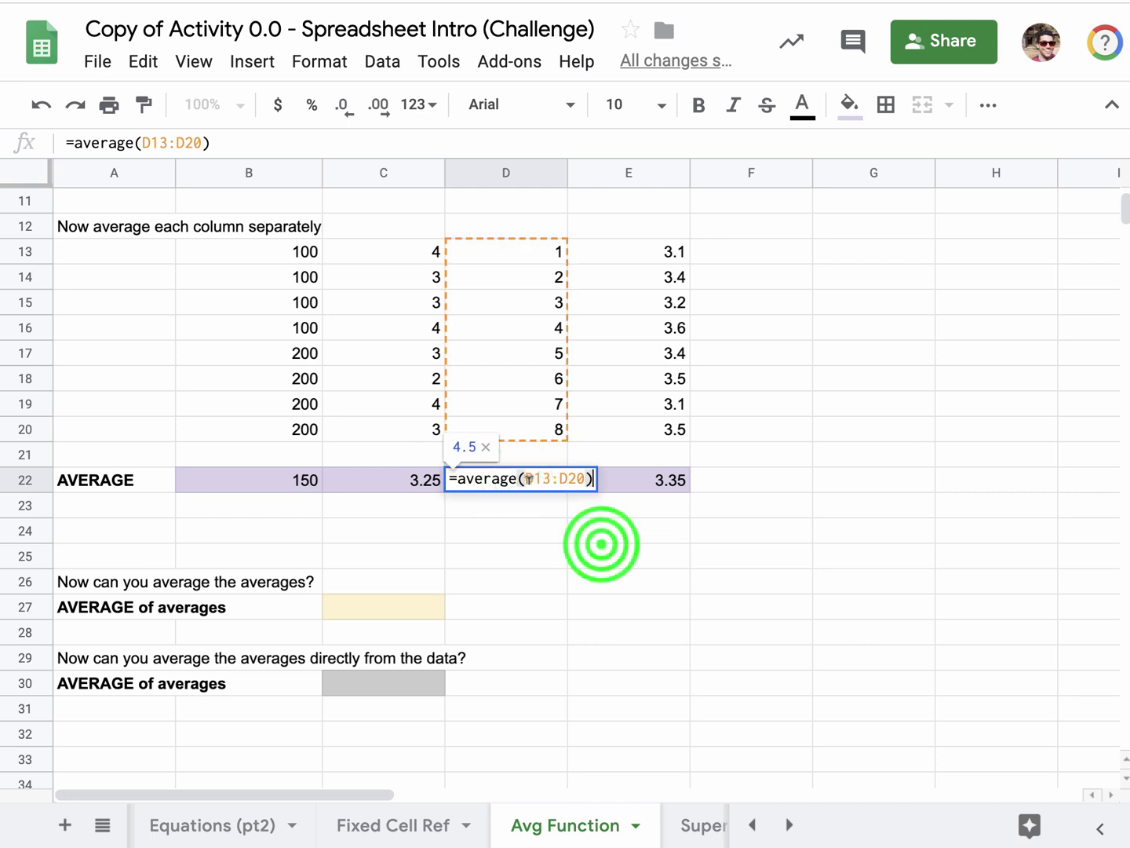
click(608, 532)
double_click(636, 475)
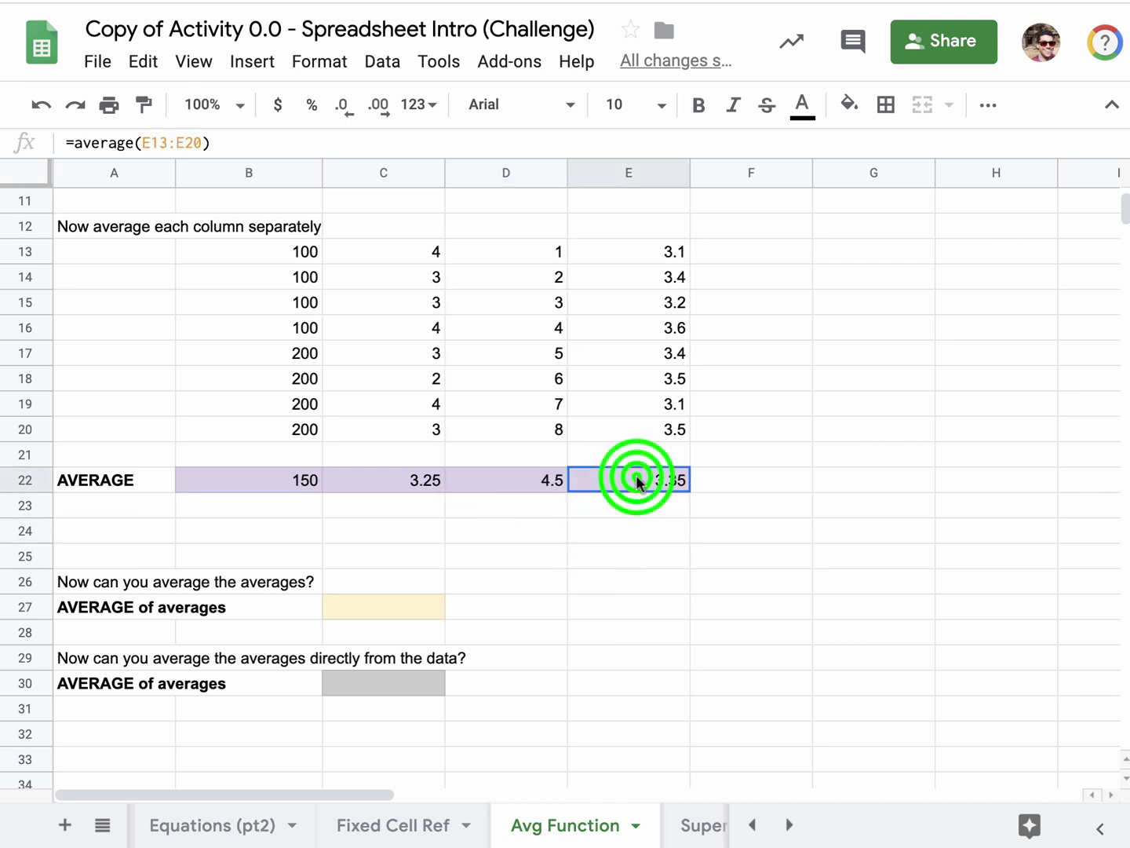
click(619, 598)
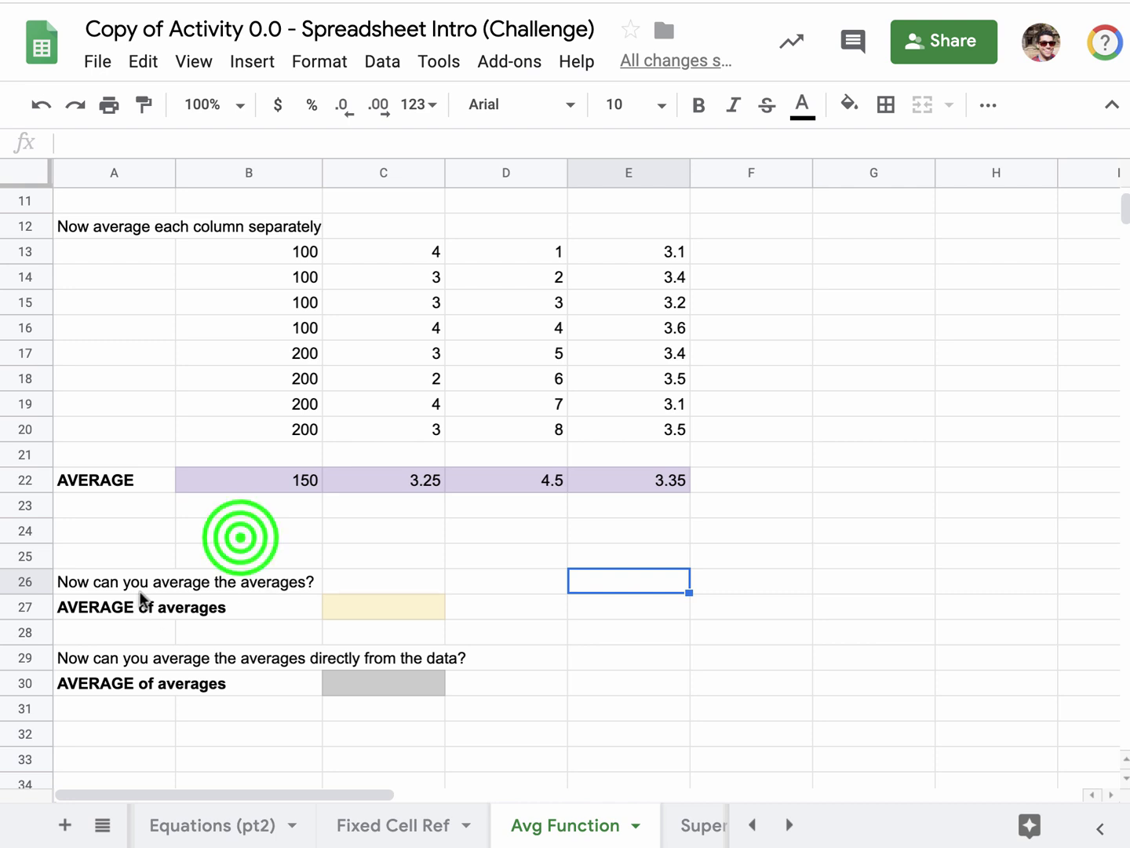
click(240, 531)
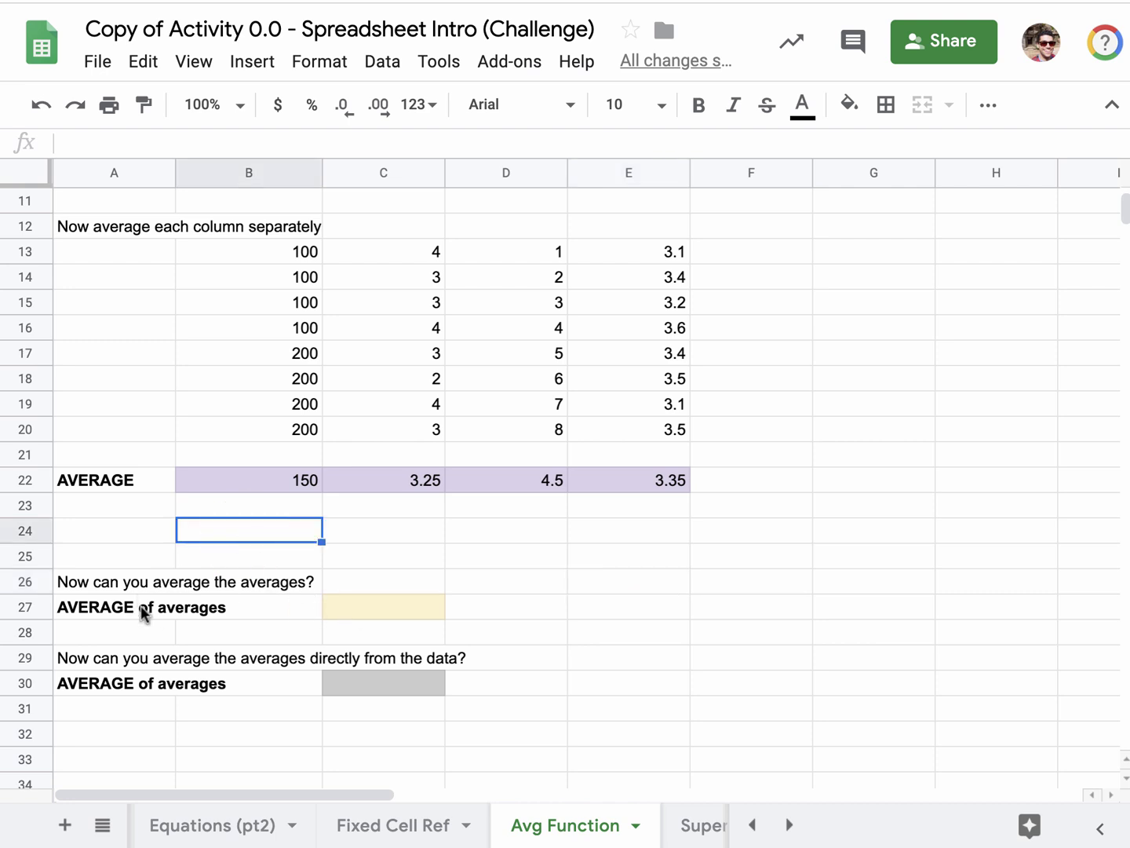
Enter =average(B22:E22) in cell C27 to average the four column averages.
click(363, 601)
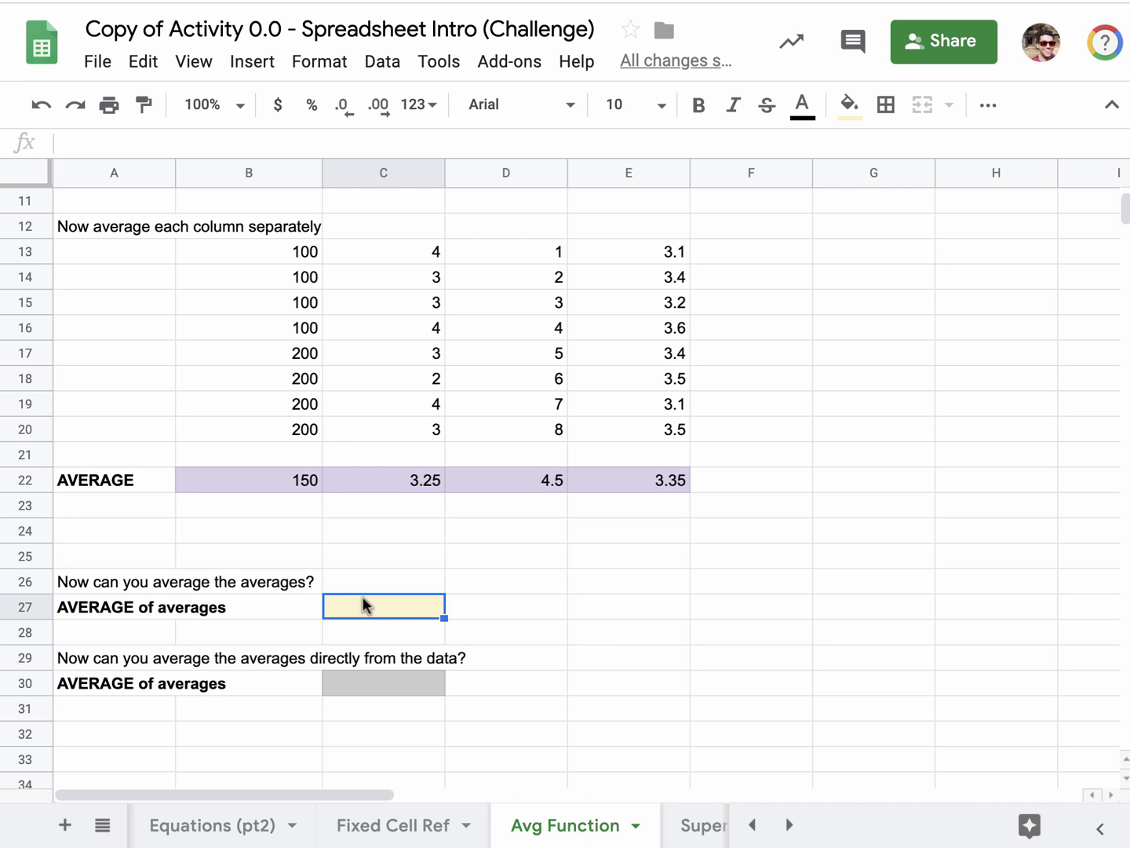
text(=average()
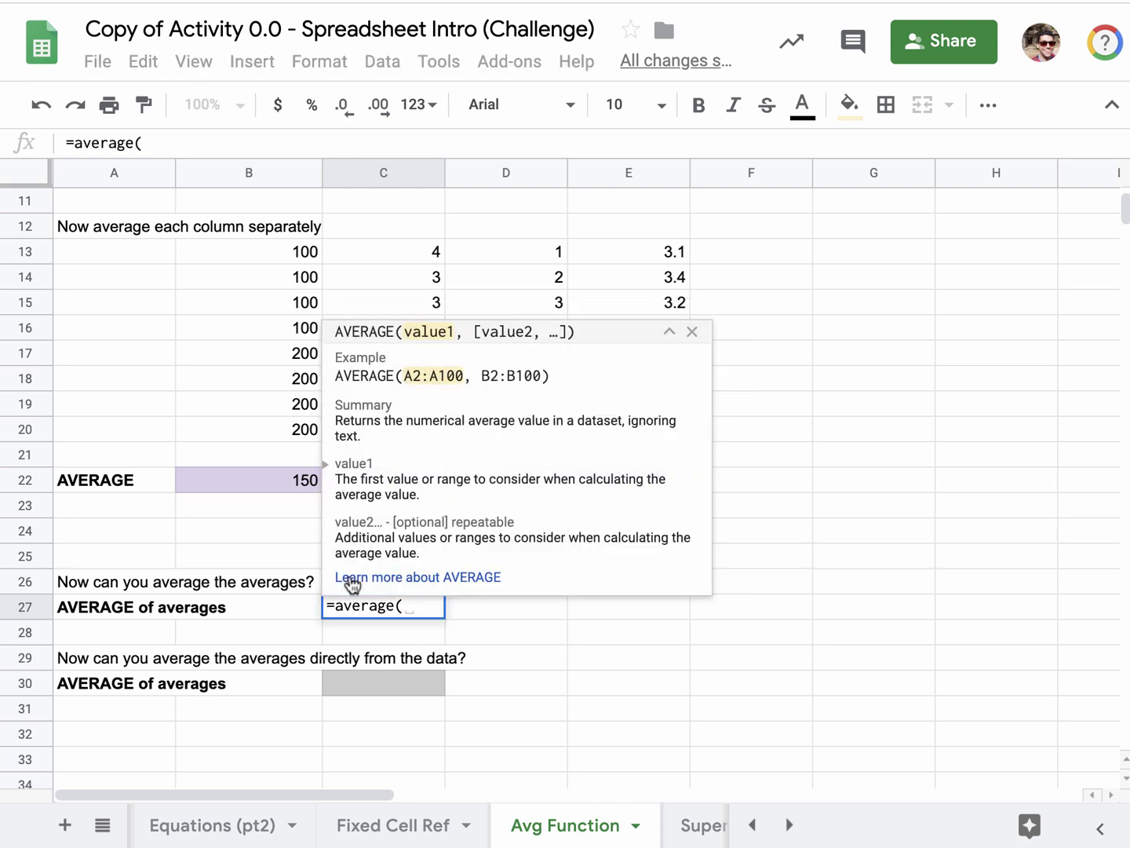
click(261, 480)
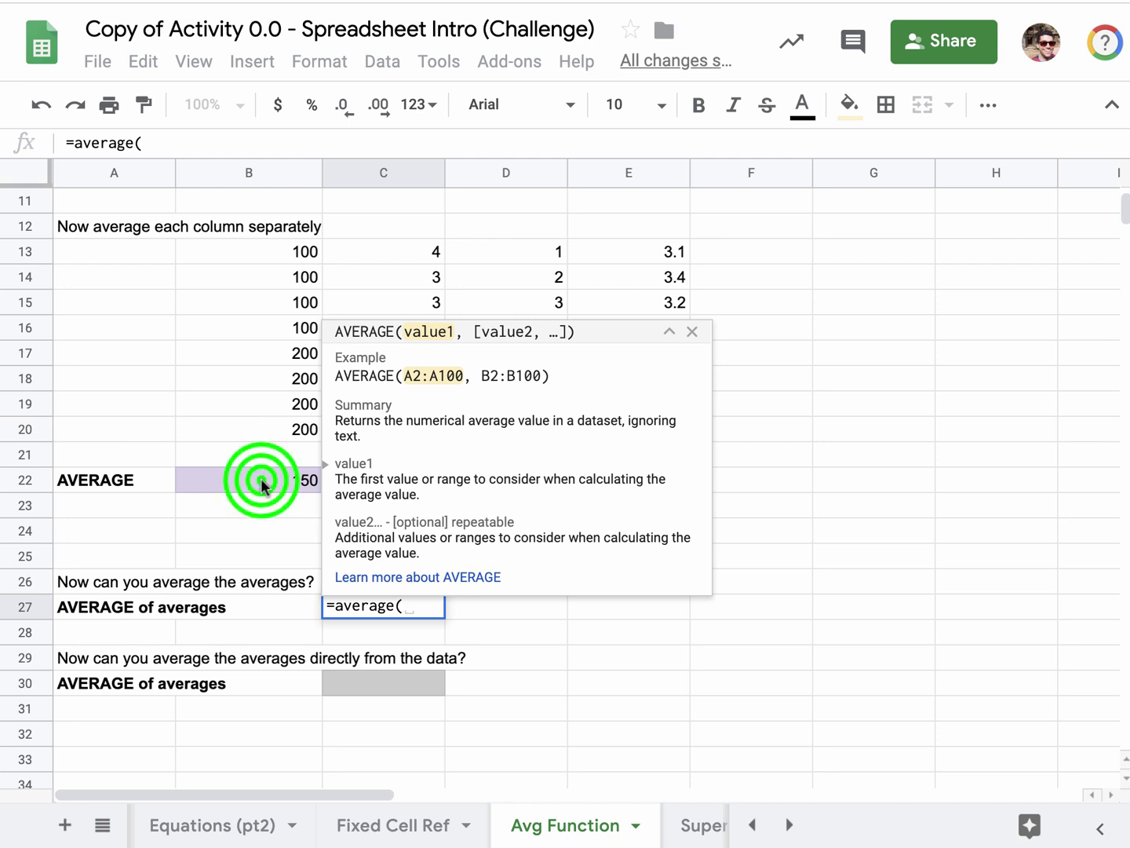
drag(261, 480, 679, 482)
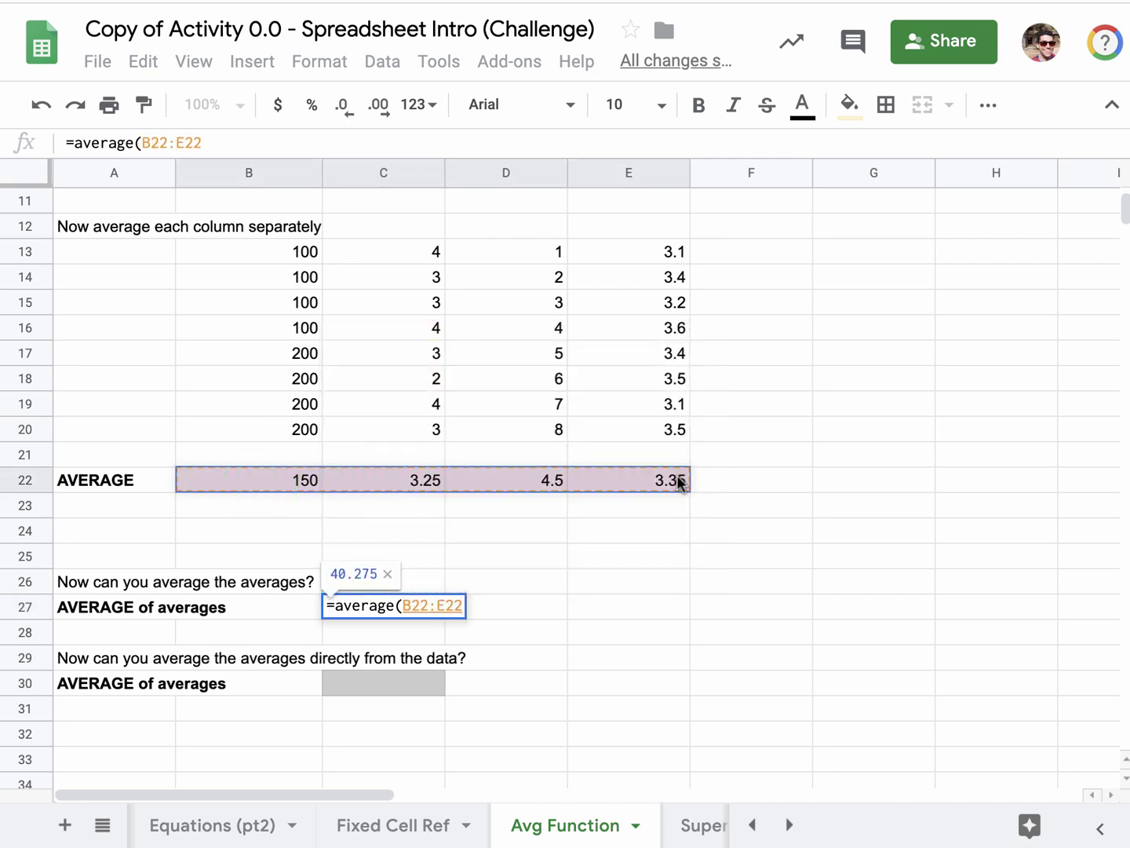
text())
key(Return)
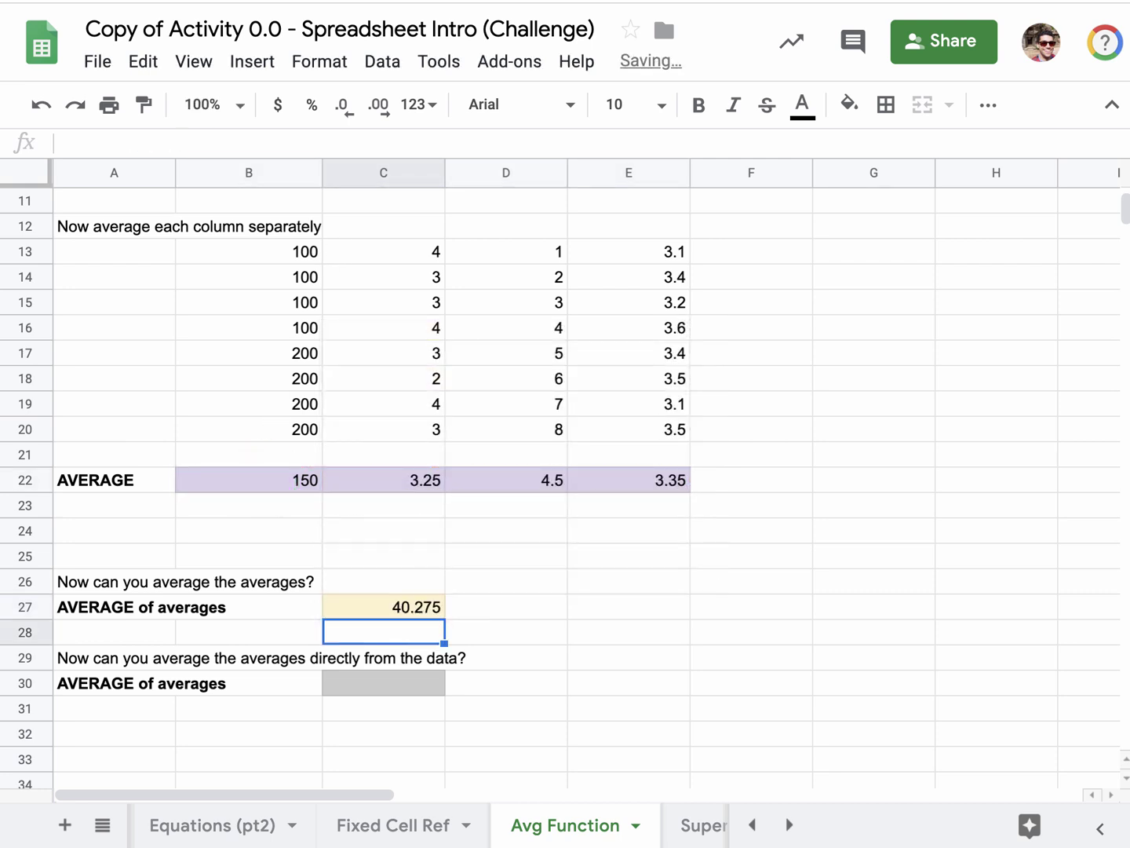
Enter =average(B13:E20 in cell C30 to average directly from the data, and review the column averages in row 22.
click(412, 685)
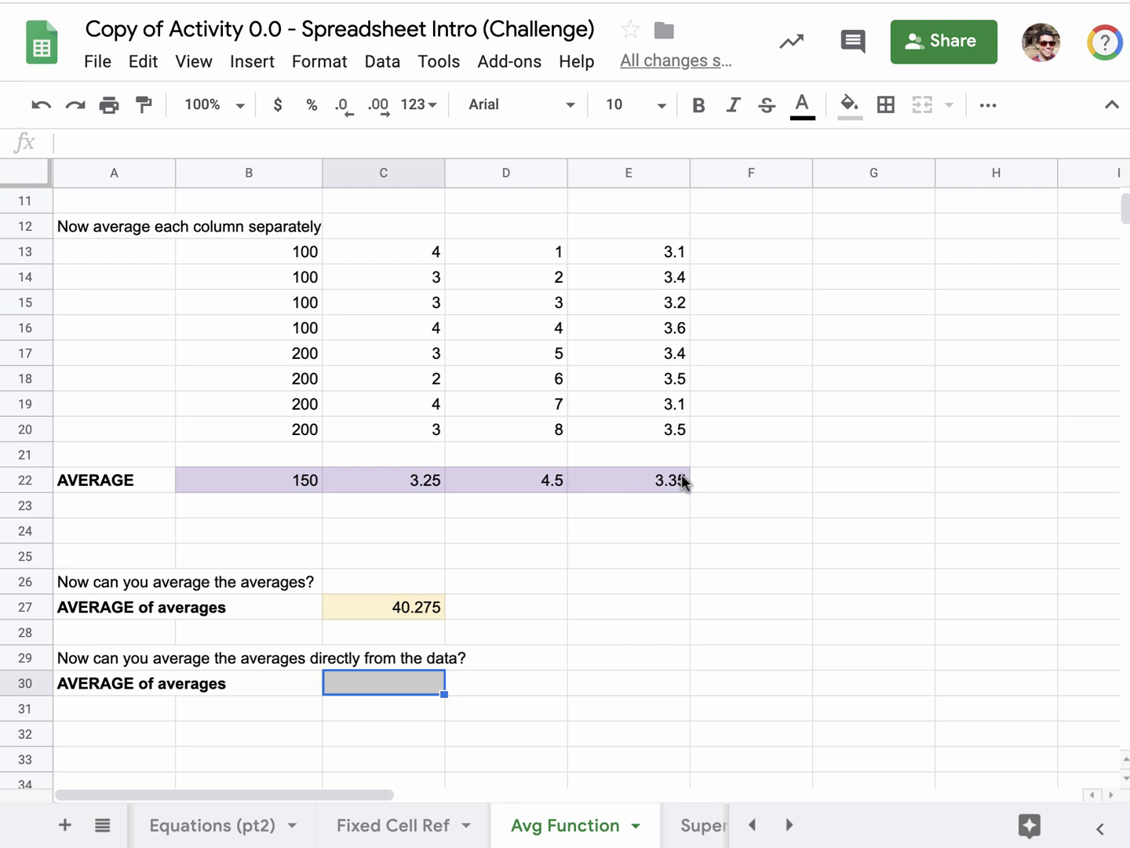
text(=average()
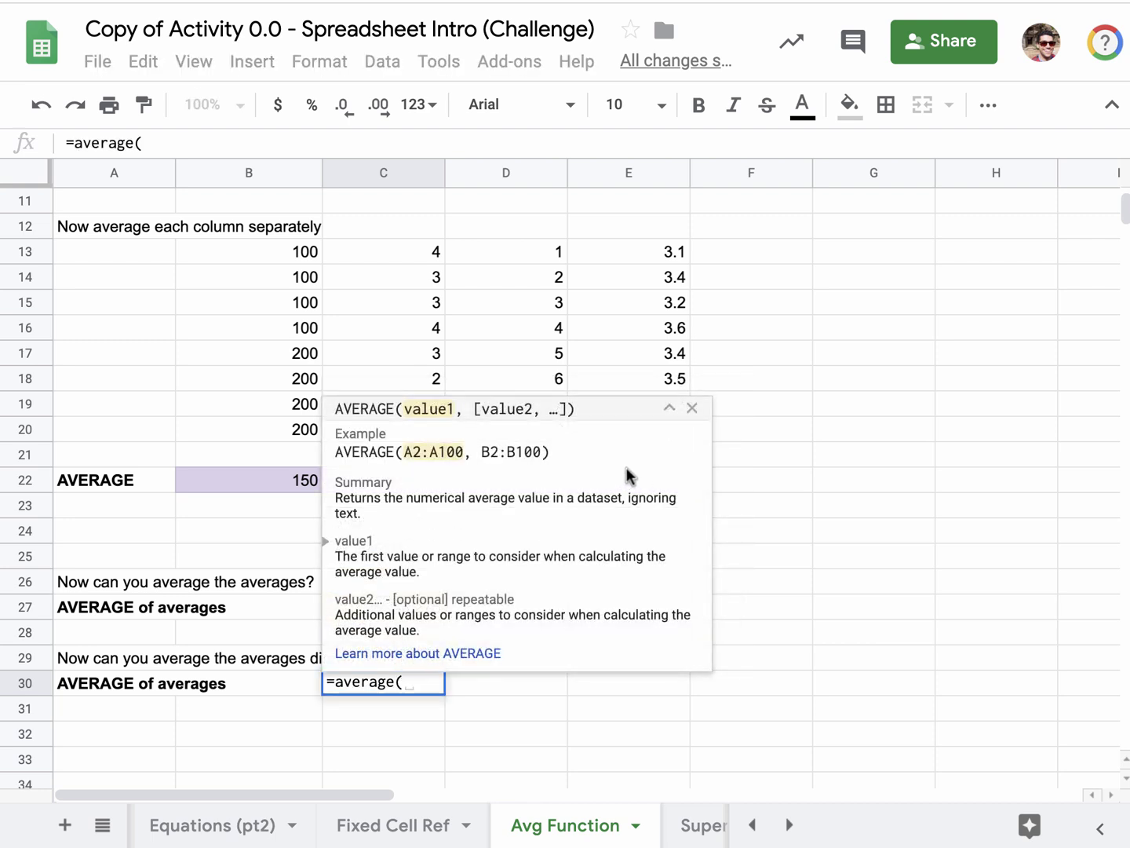
drag(260, 250, 428, 328)
drag(426, 397, 650, 436)
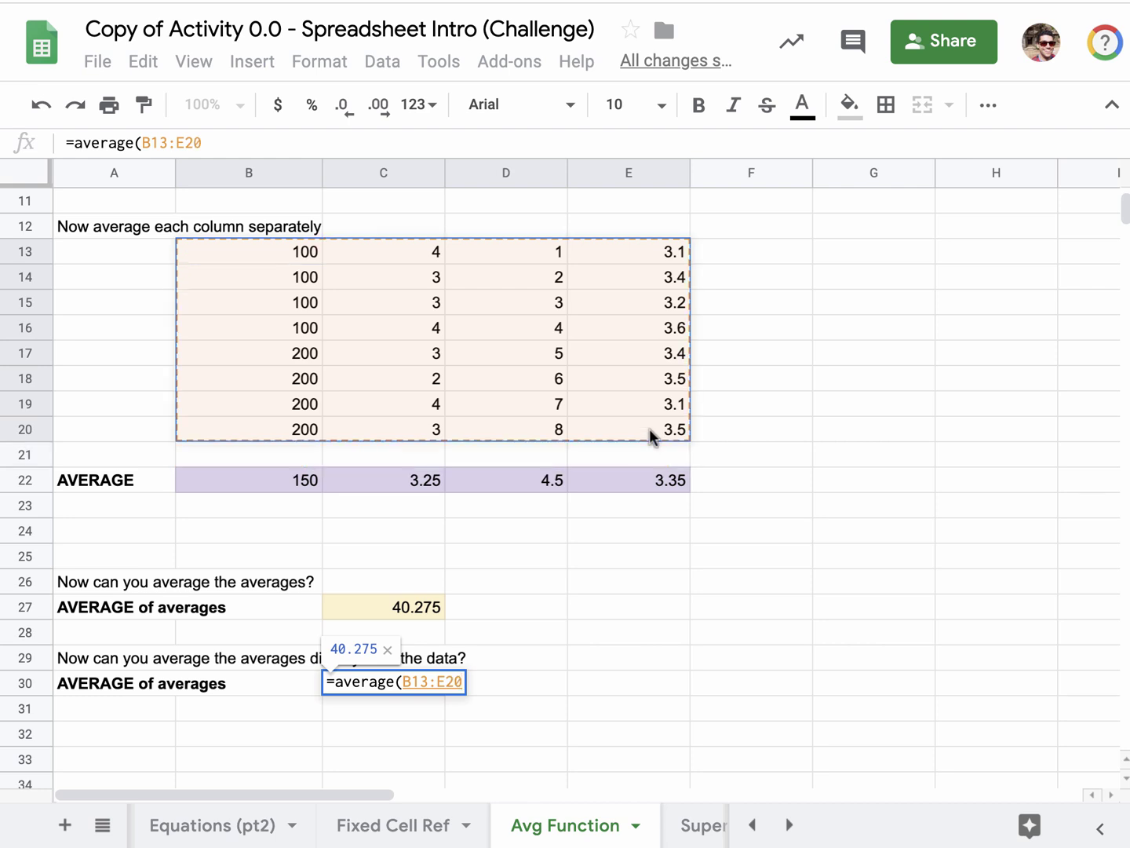
key(Return)
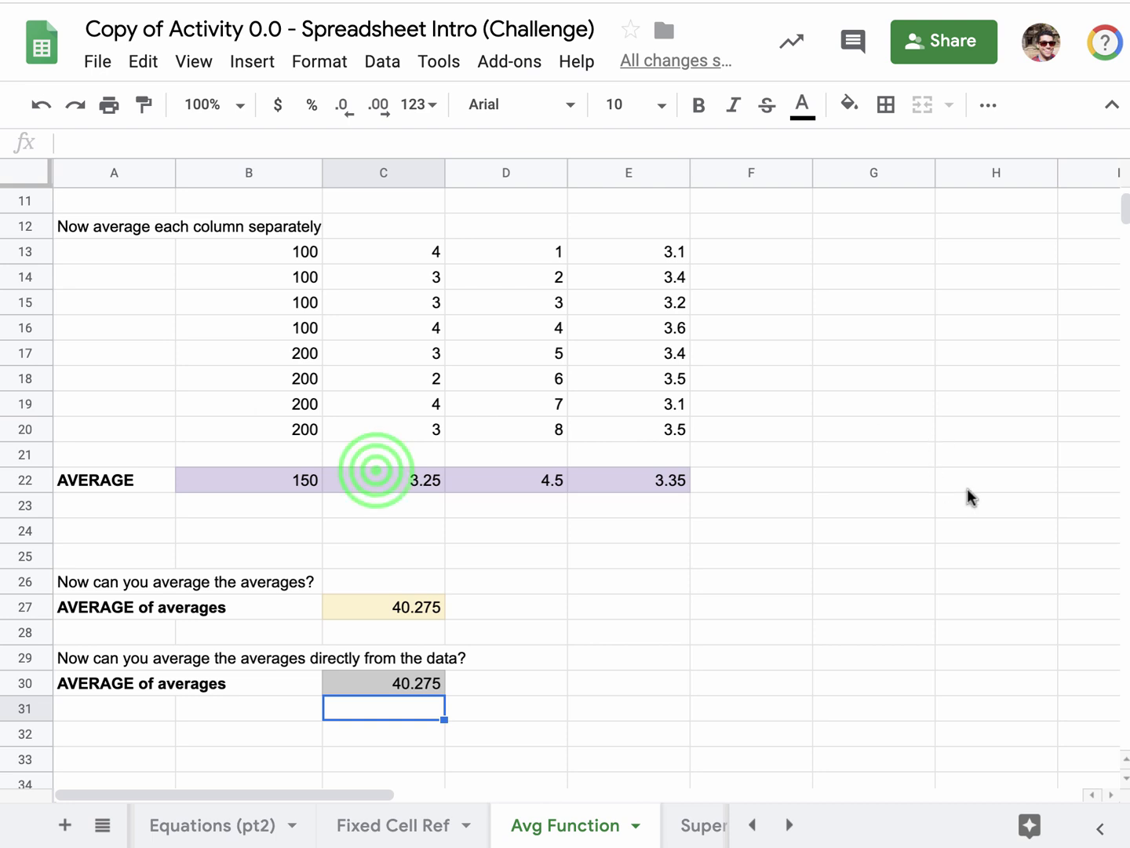
click(406, 482)
click(275, 480)
click(636, 478)
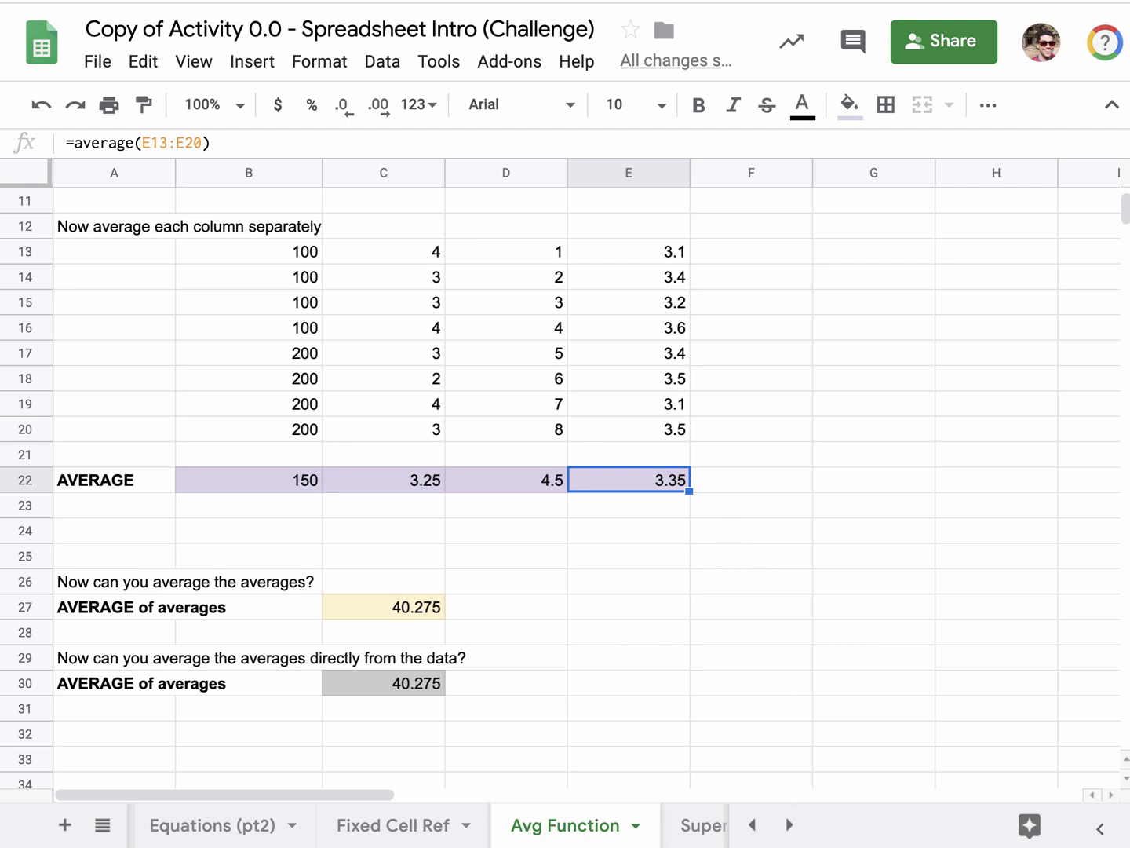
Open the Super Challenge (experts only) sheet and examine its list of functions to research.
click(789, 825)
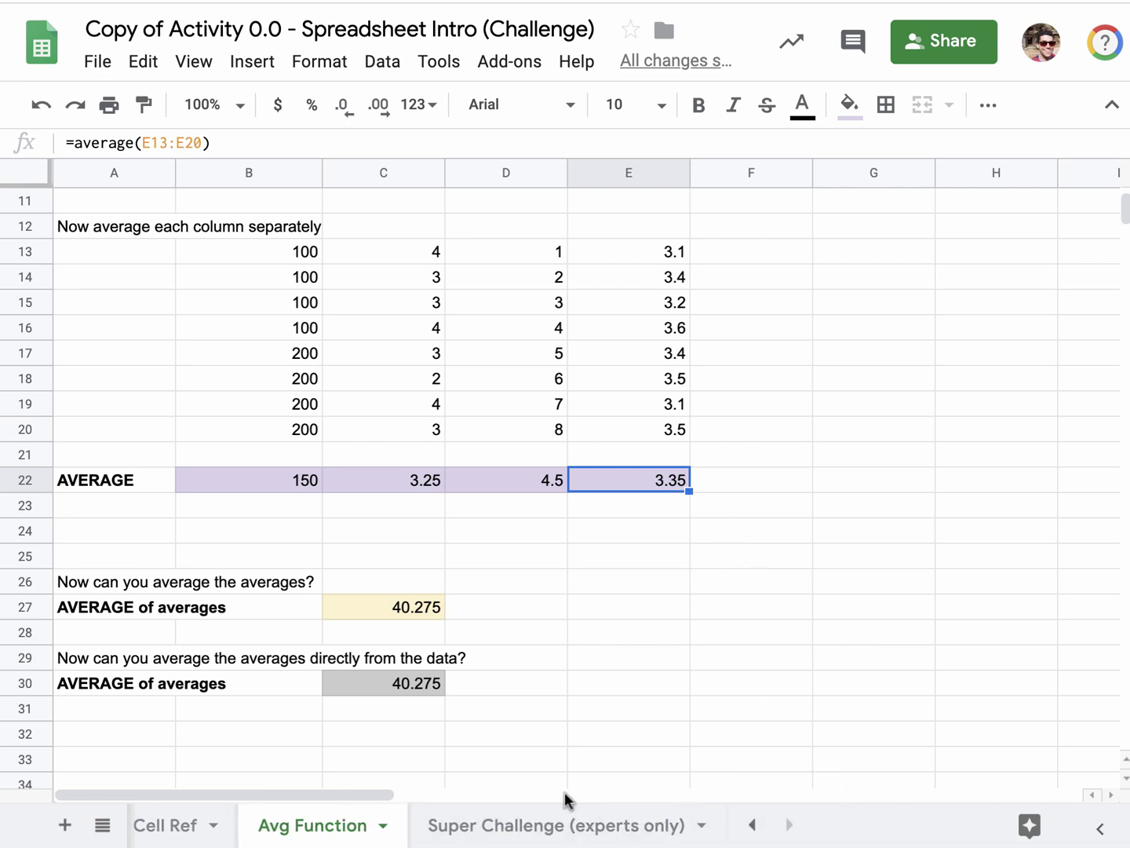
click(453, 832)
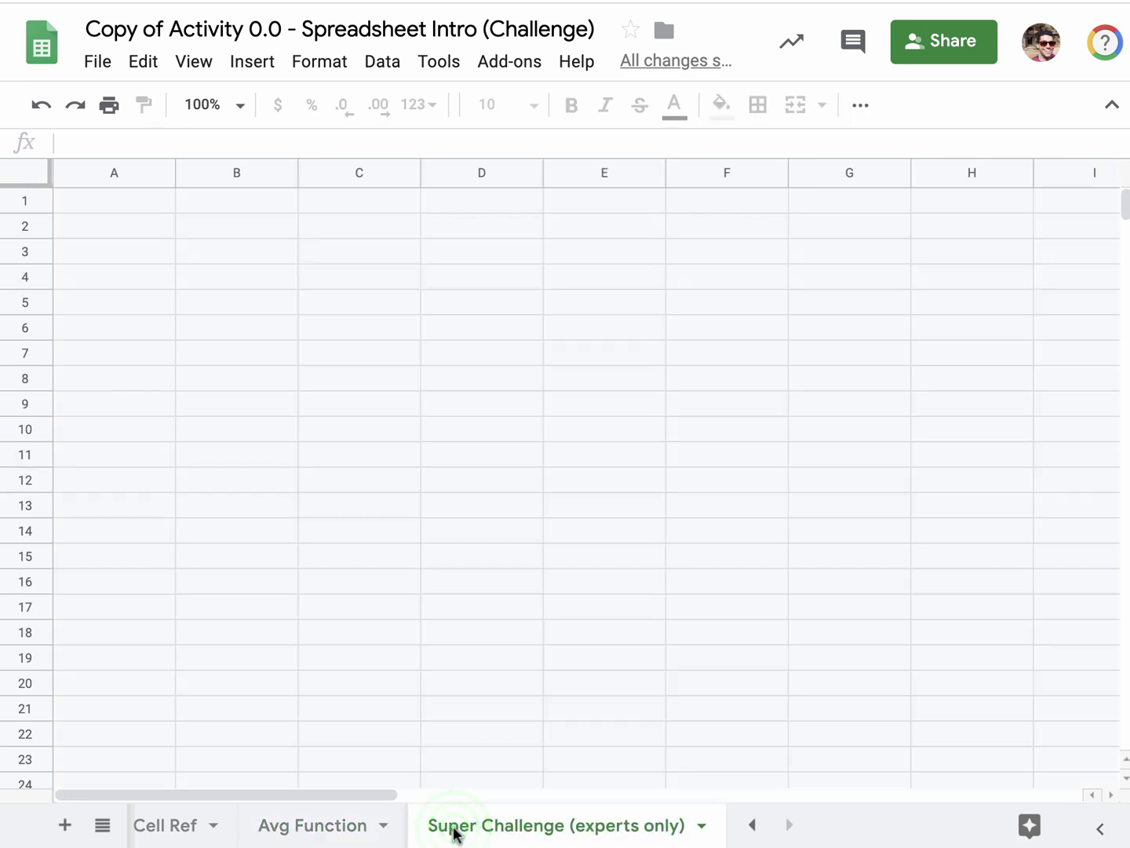
click(152, 222)
click(152, 209)
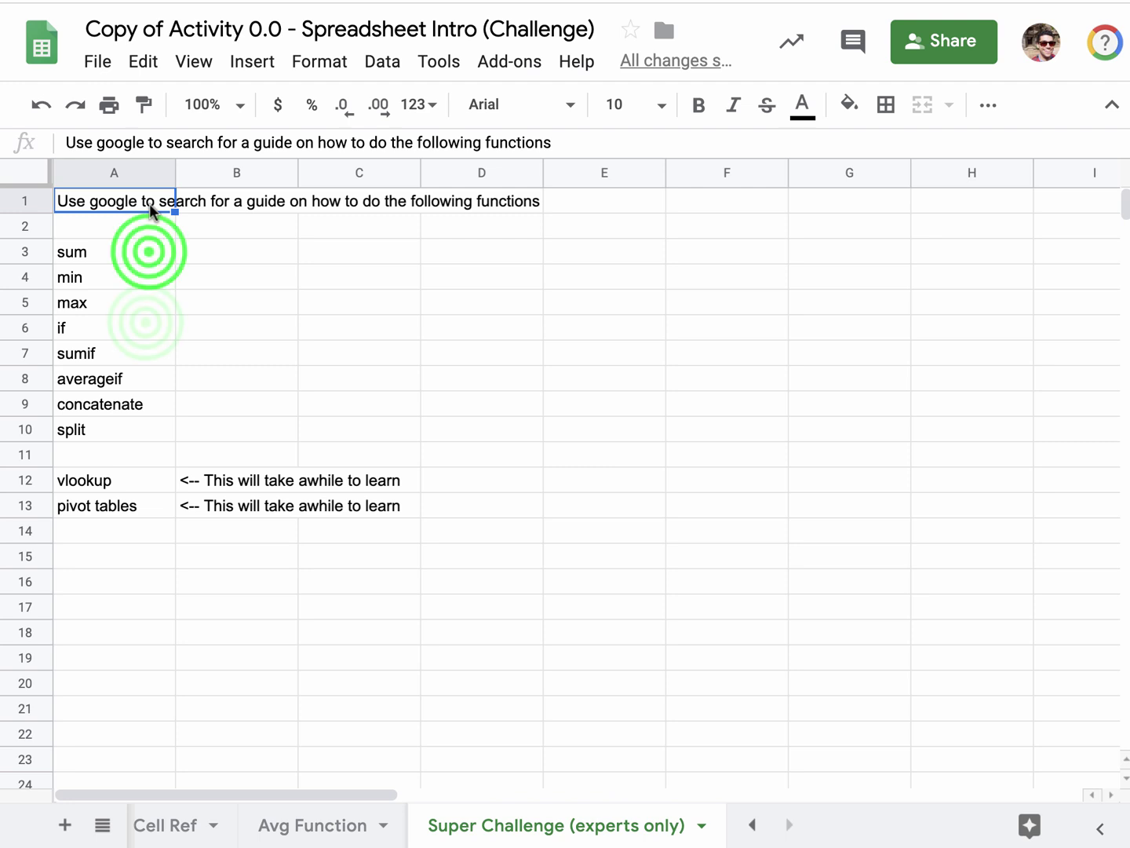
click(146, 328)
click(146, 387)
click(146, 454)
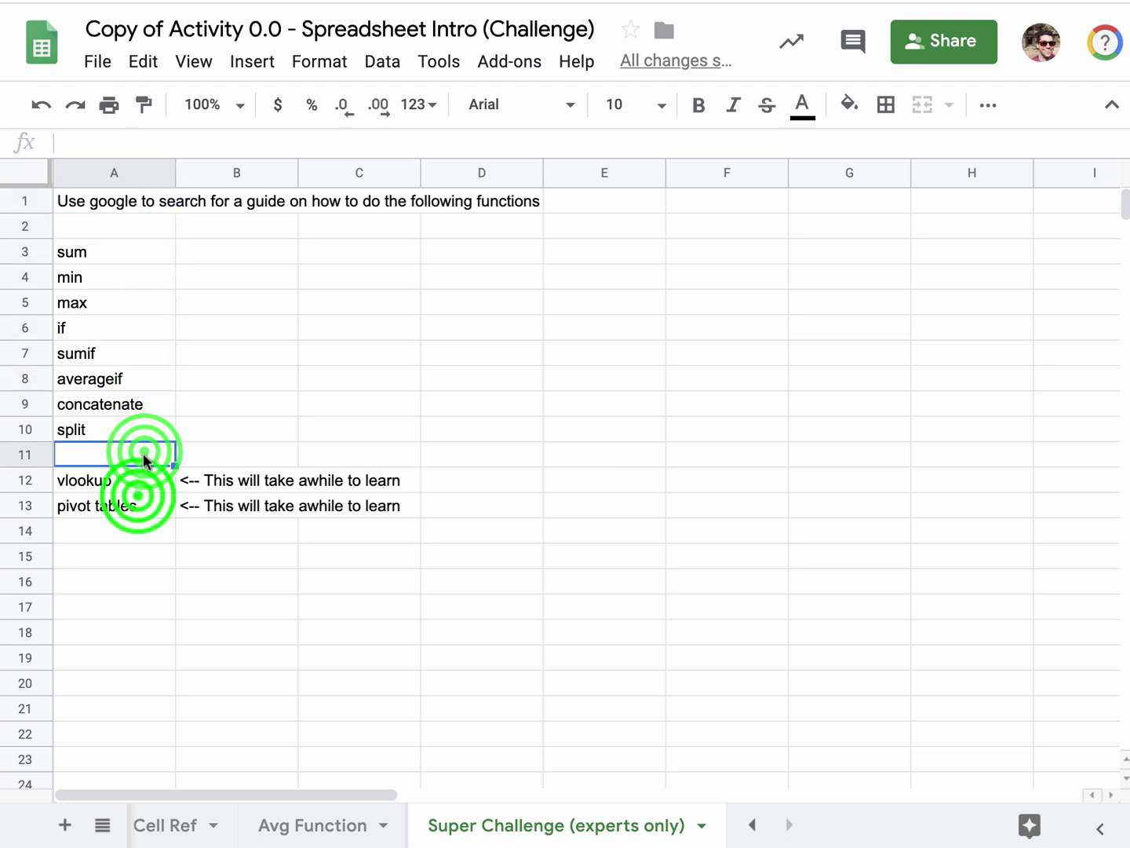
click(141, 502)
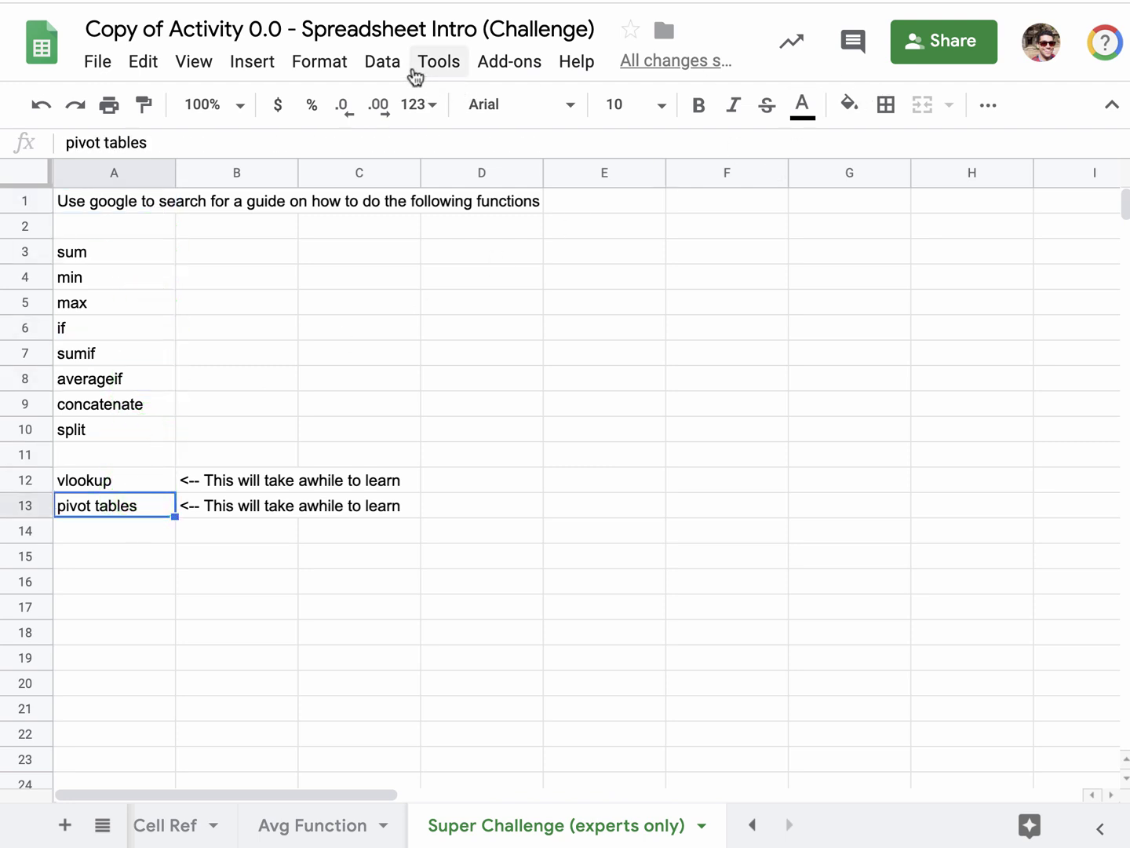
click(323, 236)
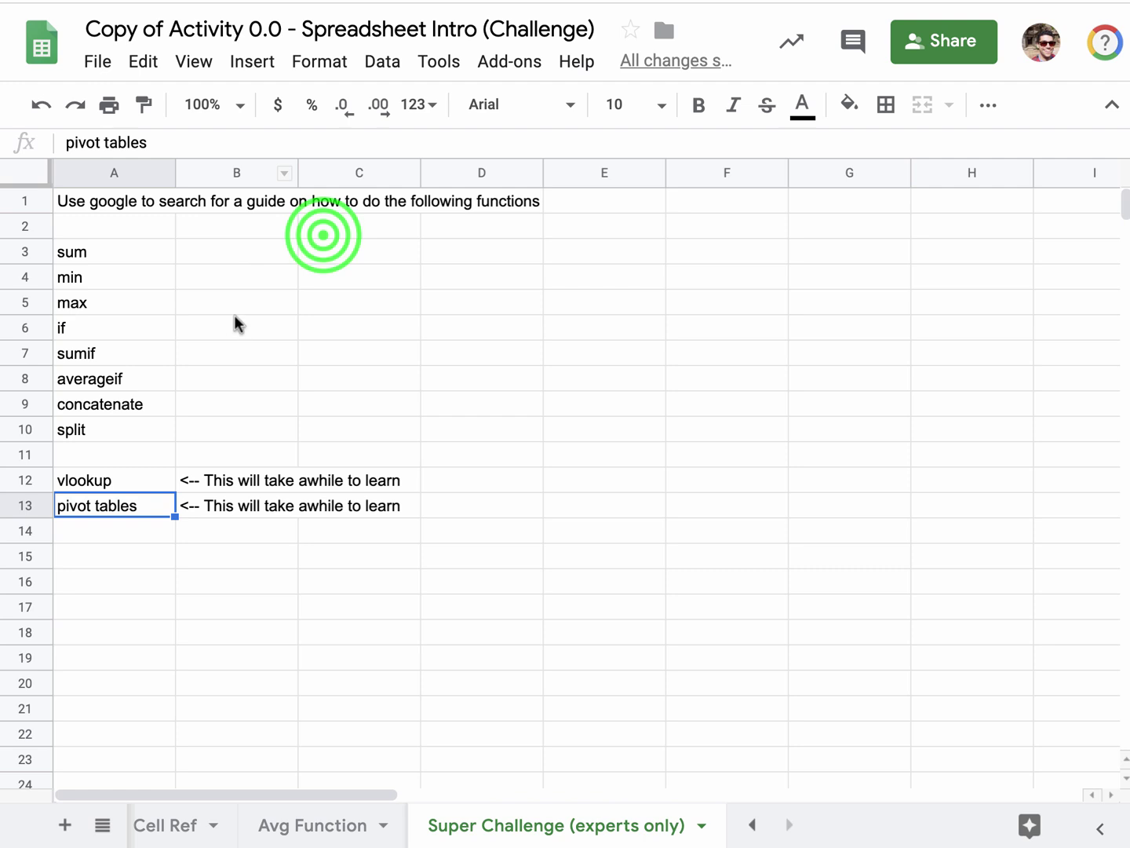
click(335, 247)
click(318, 66)
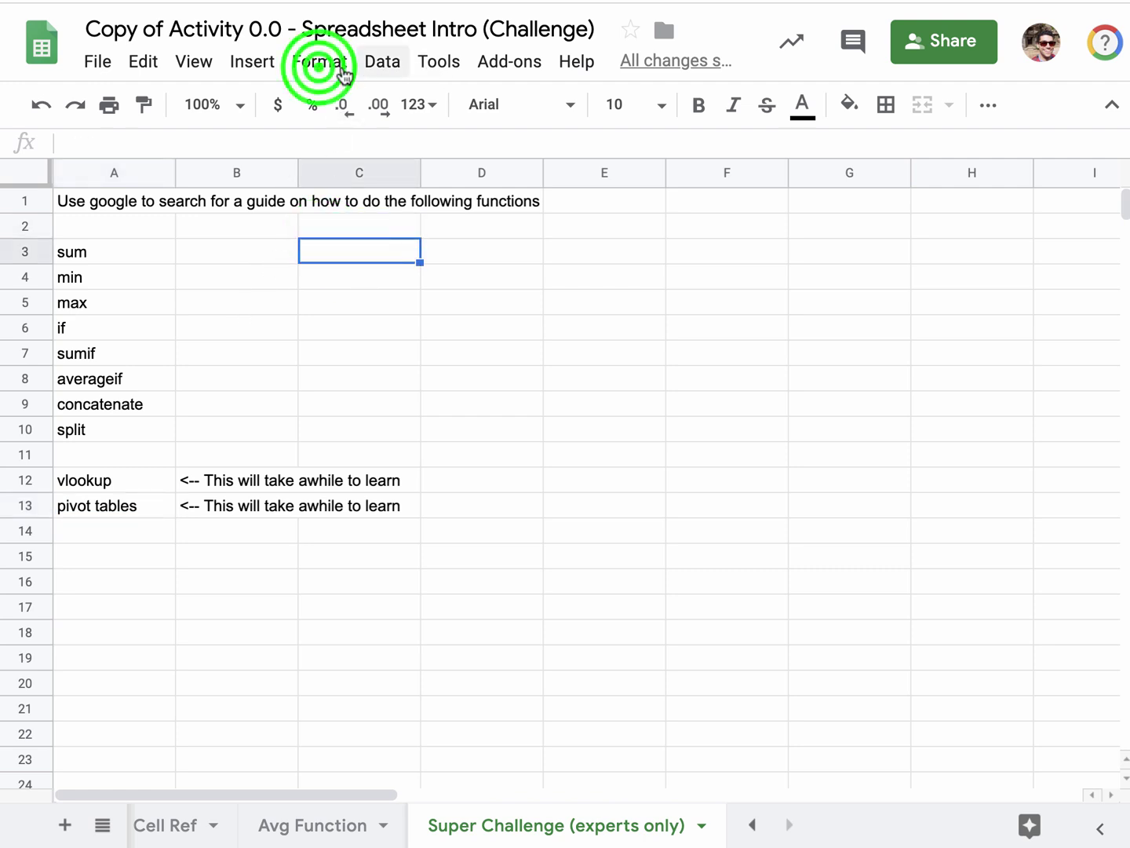
mouse_move(424, 71)
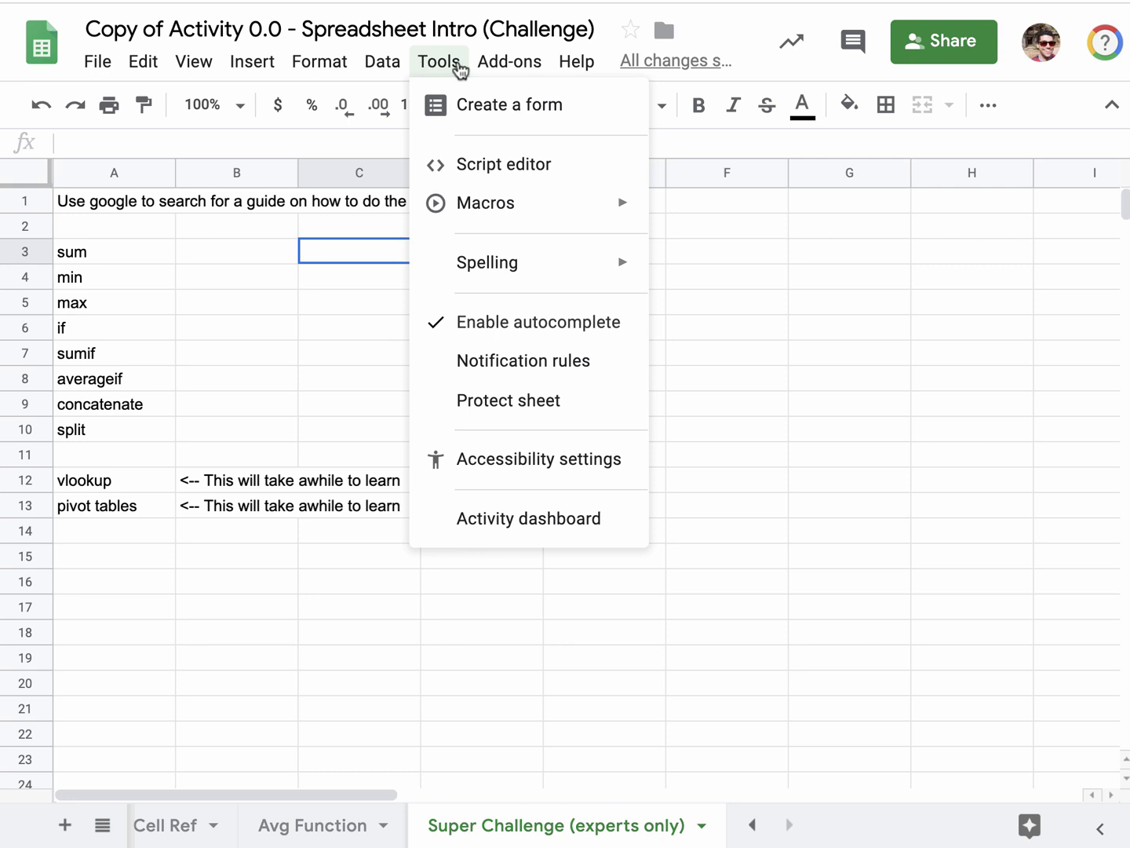
mouse_move(486, 71)
mouse_move(317, 72)
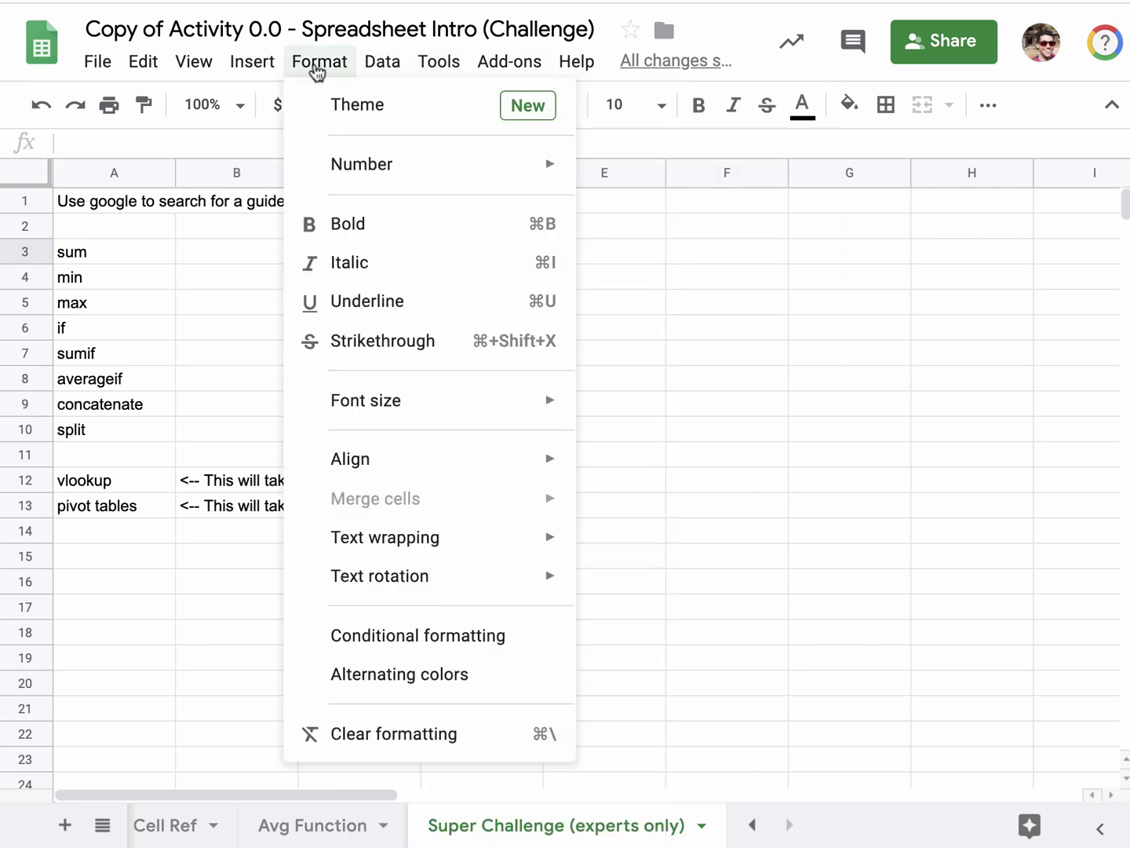
Browse the built-in function categories available for insertion, including the full function list and the Filter functions.
mouse_move(243, 71)
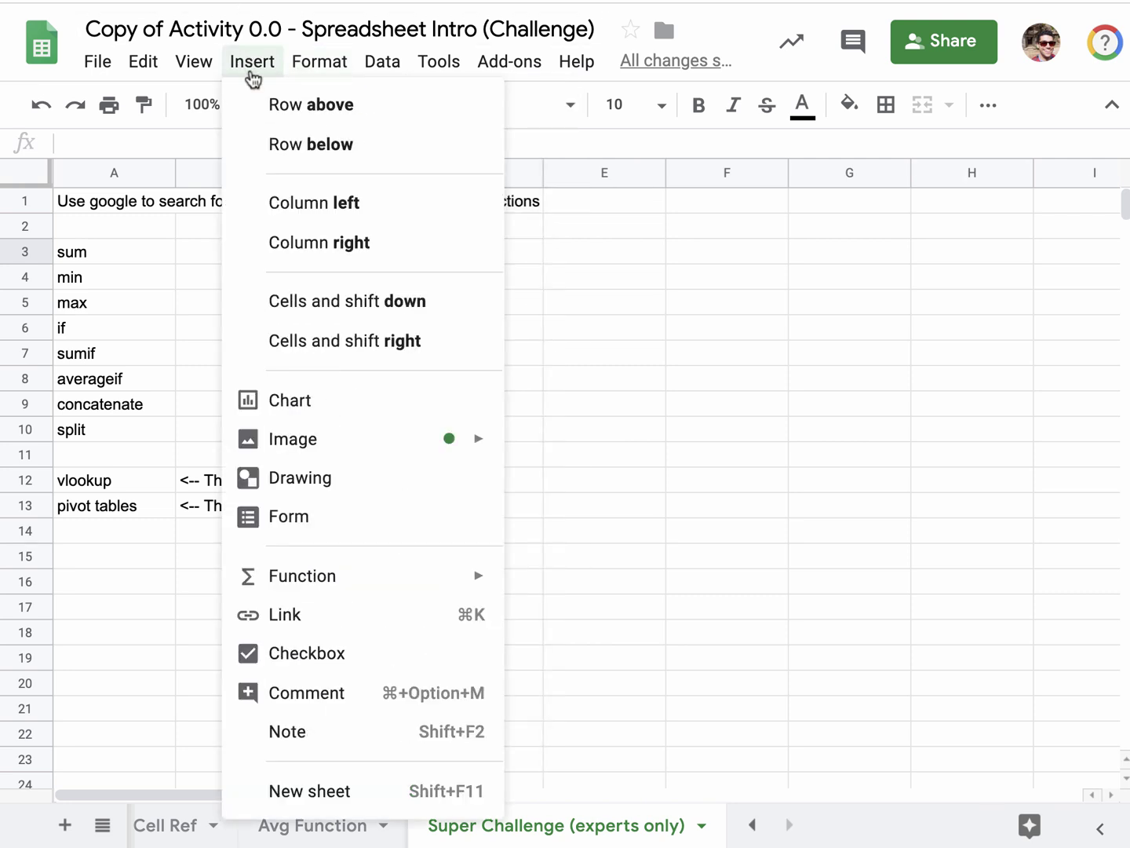
mouse_move(384, 585)
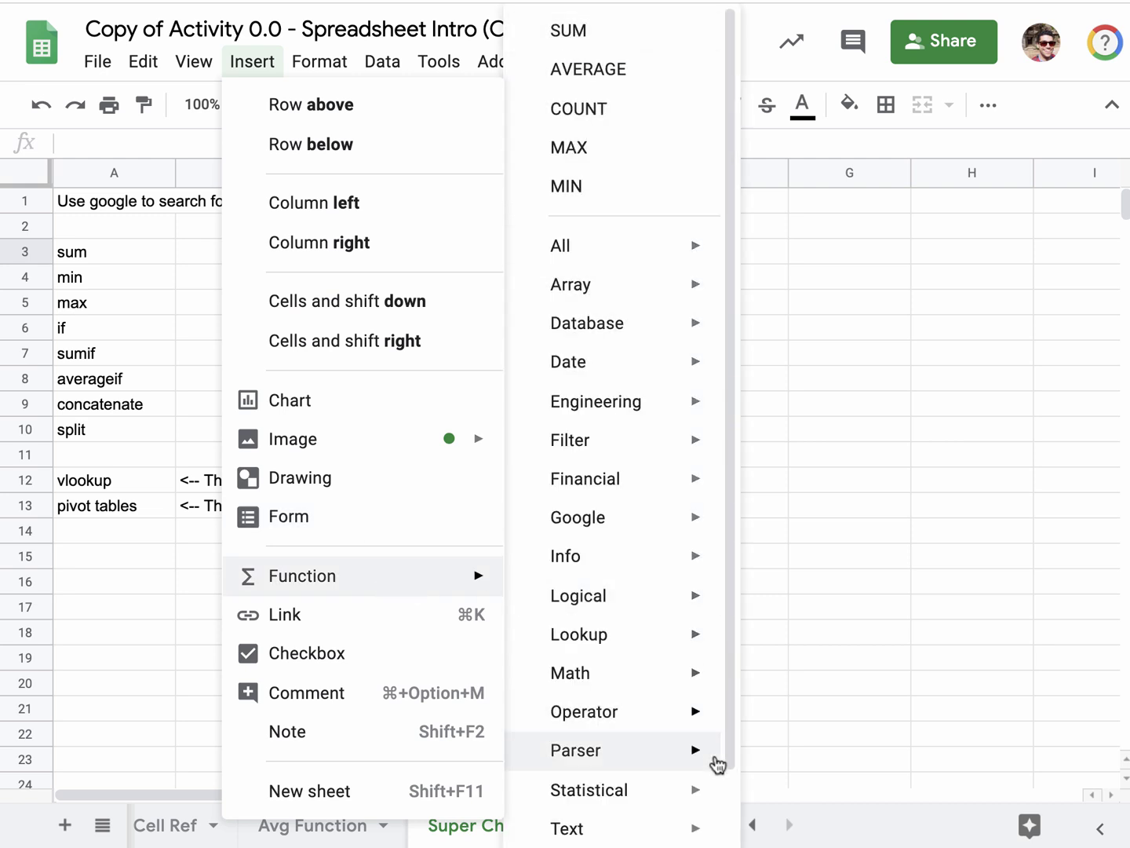
mouse_move(665, 249)
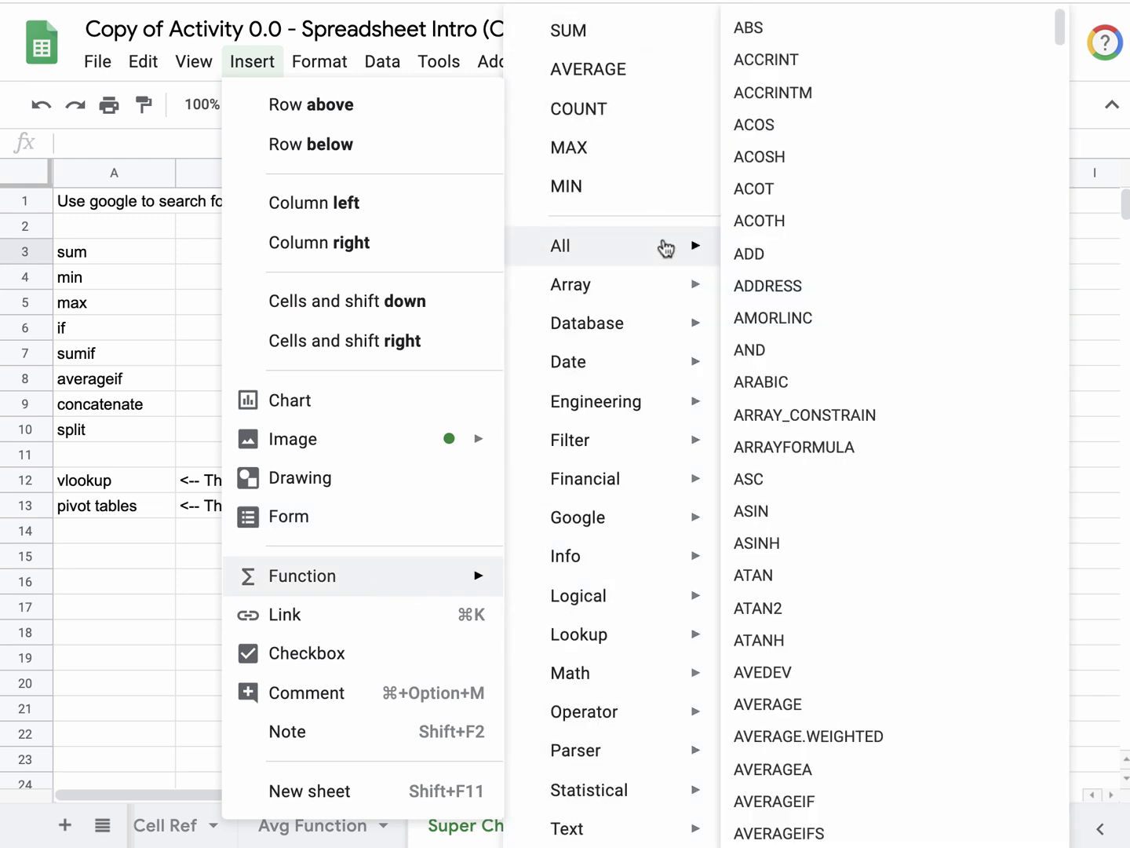
mouse_move(638, 343)
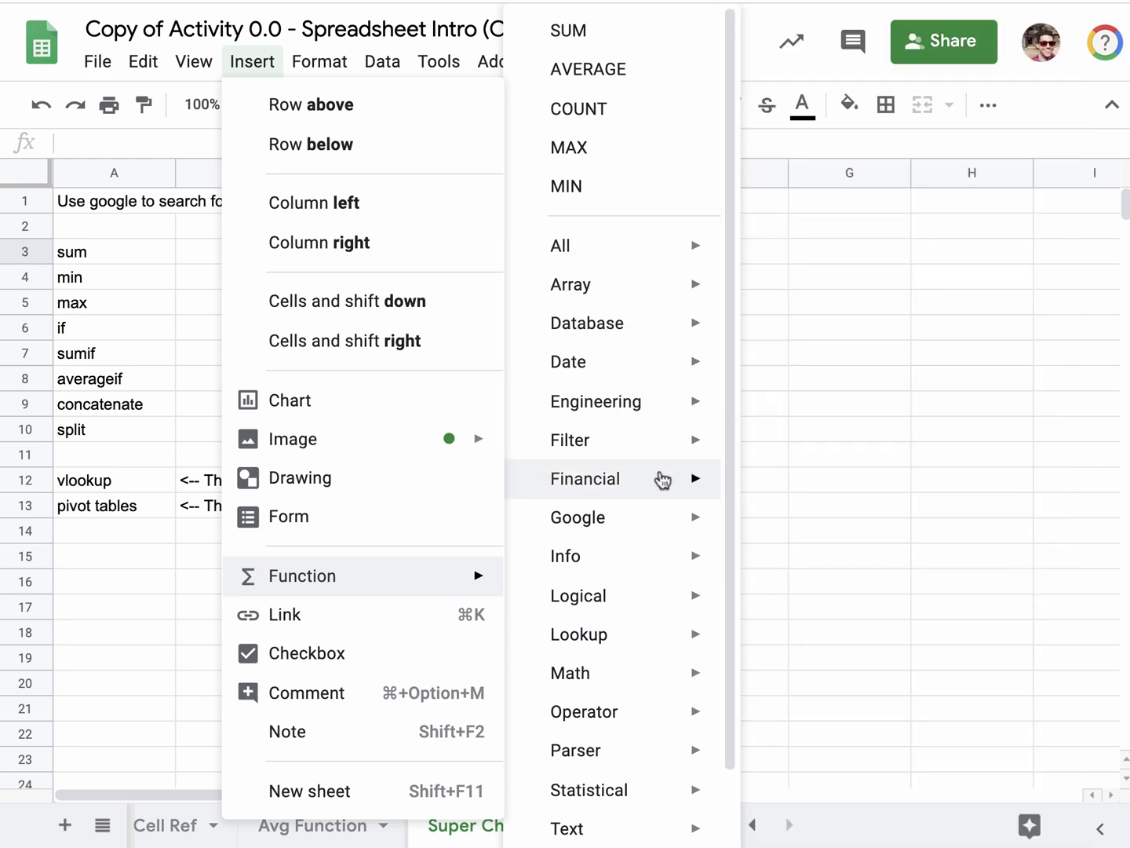
mouse_move(661, 478)
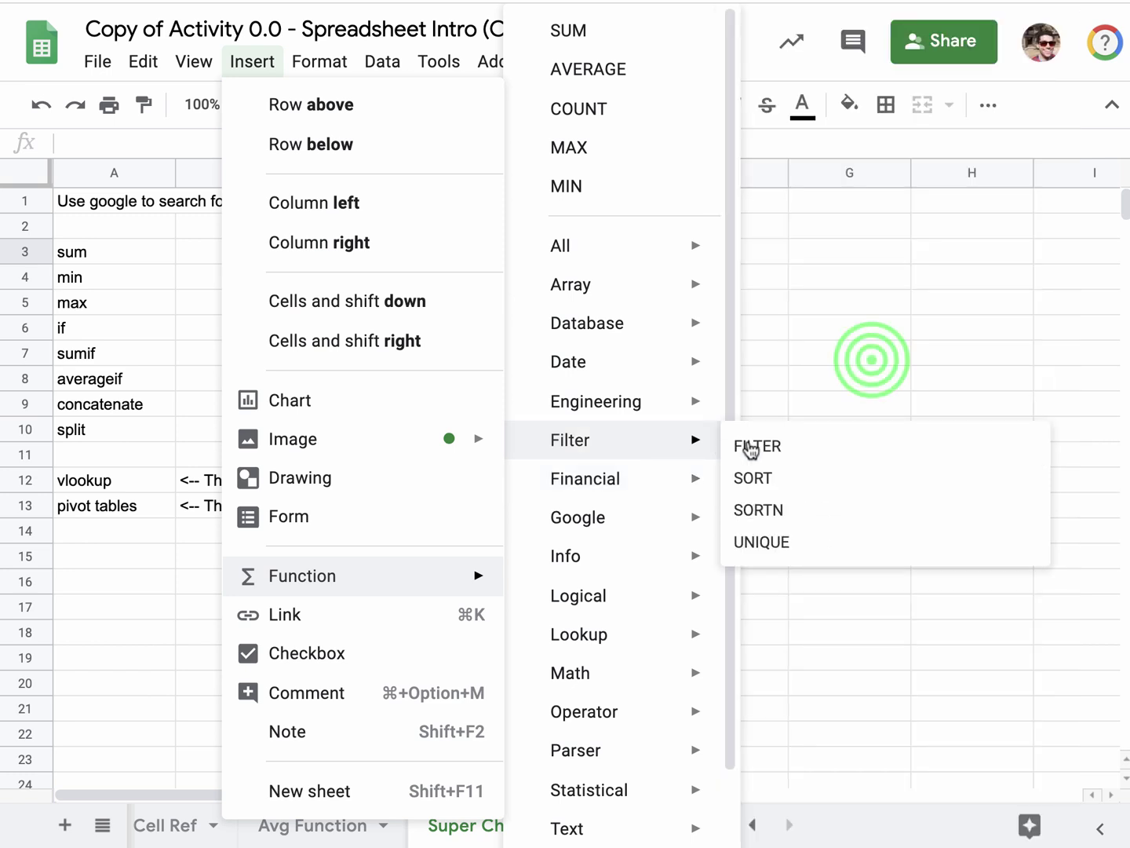
click(870, 361)
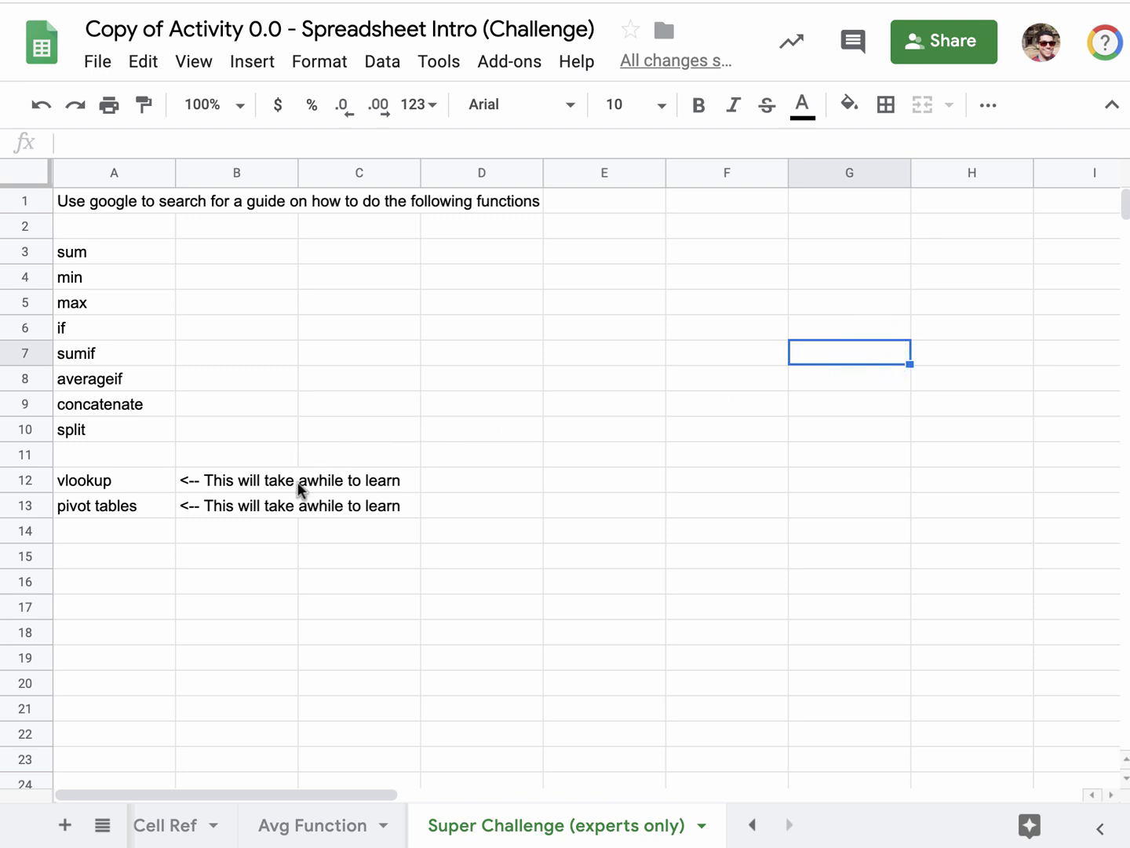
Start an AVERAGEA formula in cell C4 by choosing the function from the suggestions for =av.
click(353, 284)
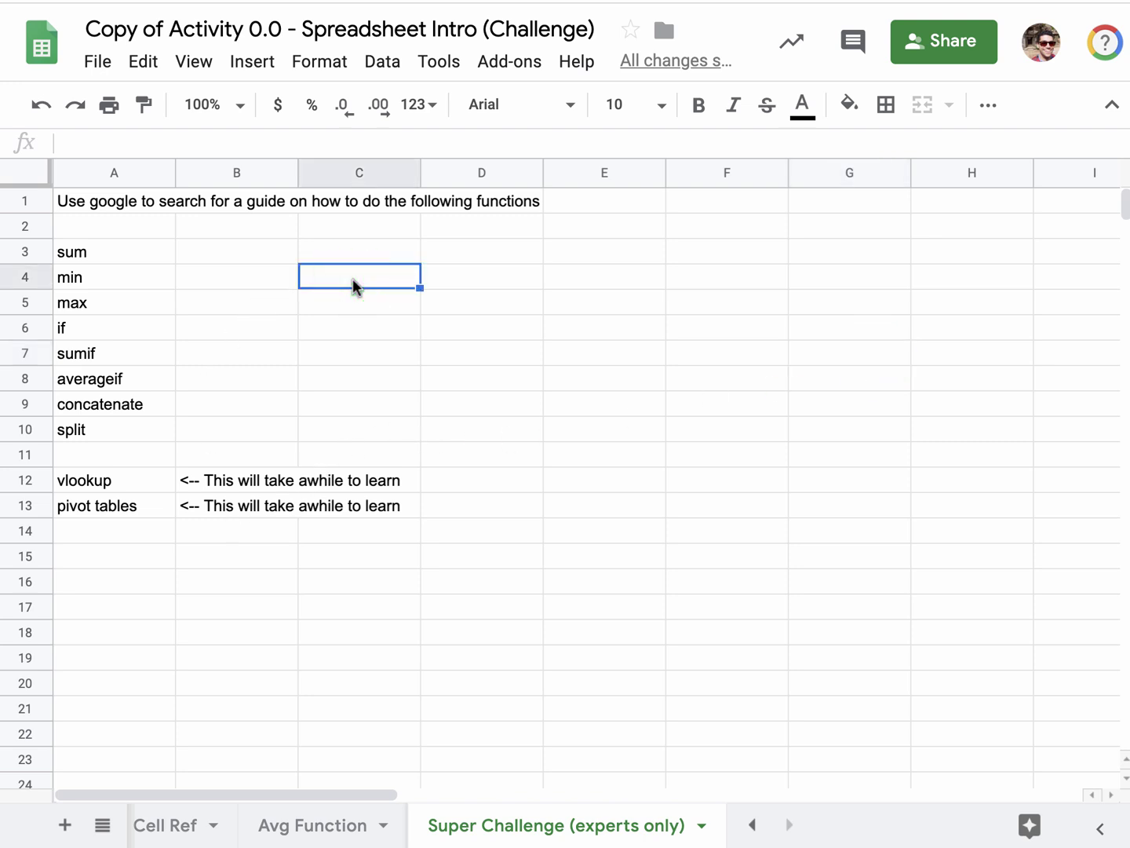
text(=)
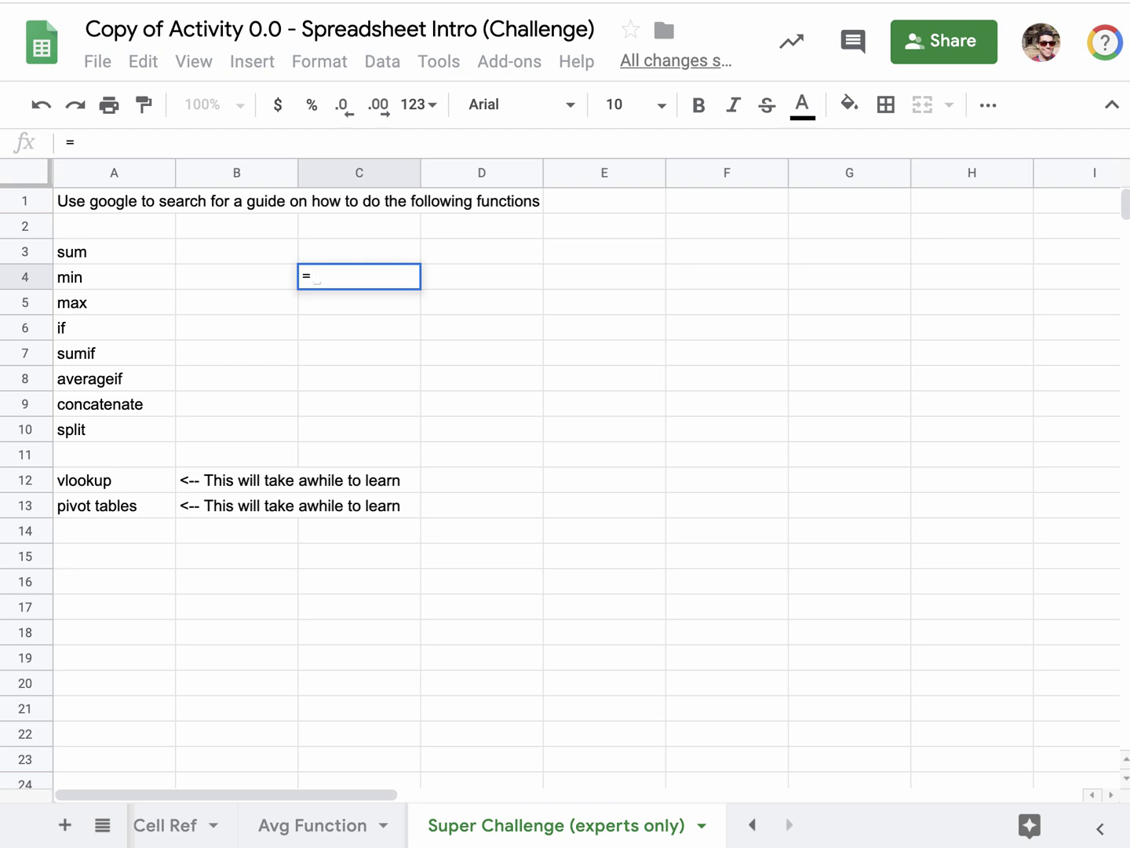
text(a)
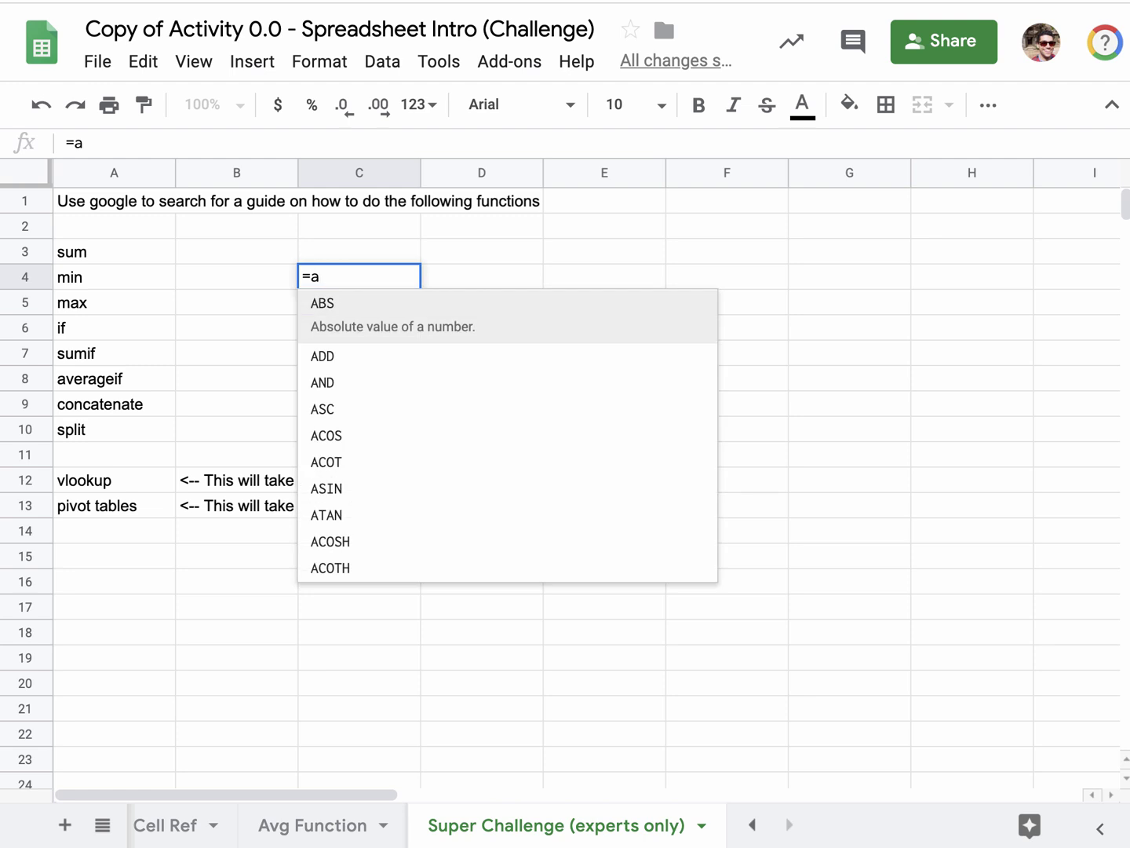
text(v)
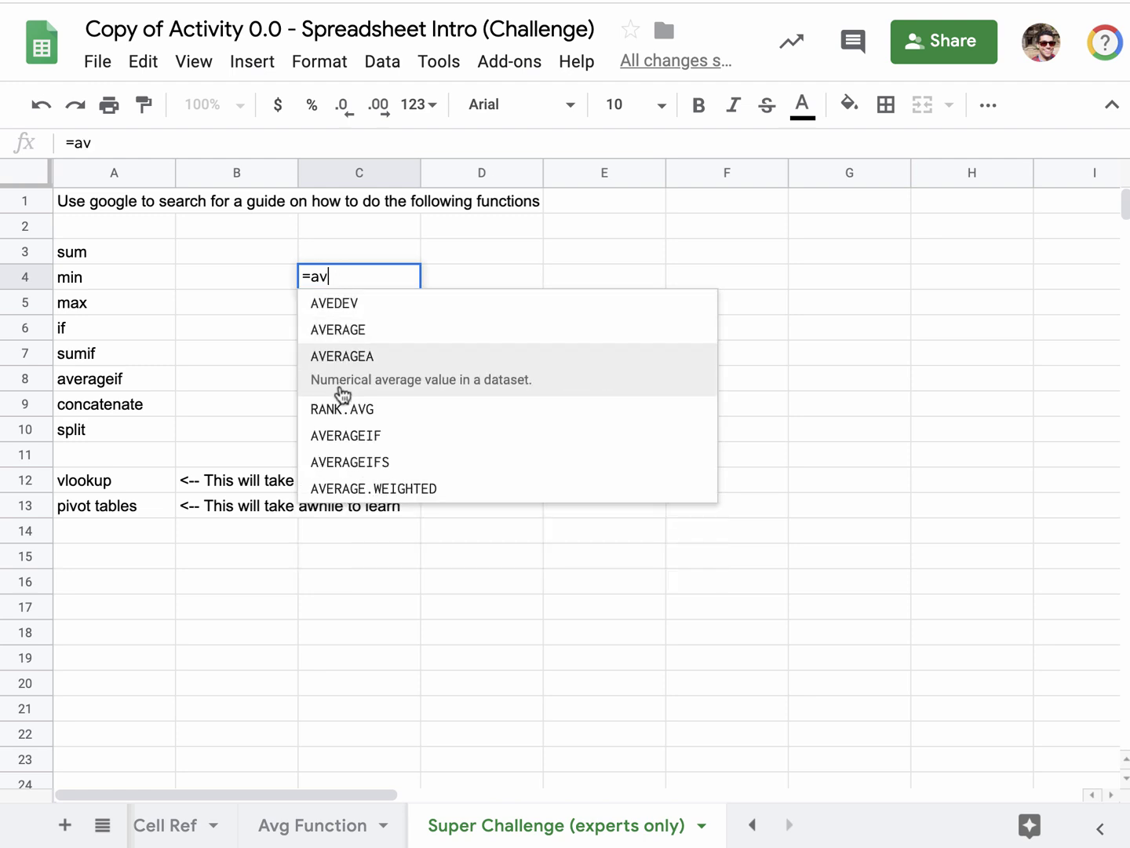
click(373, 358)
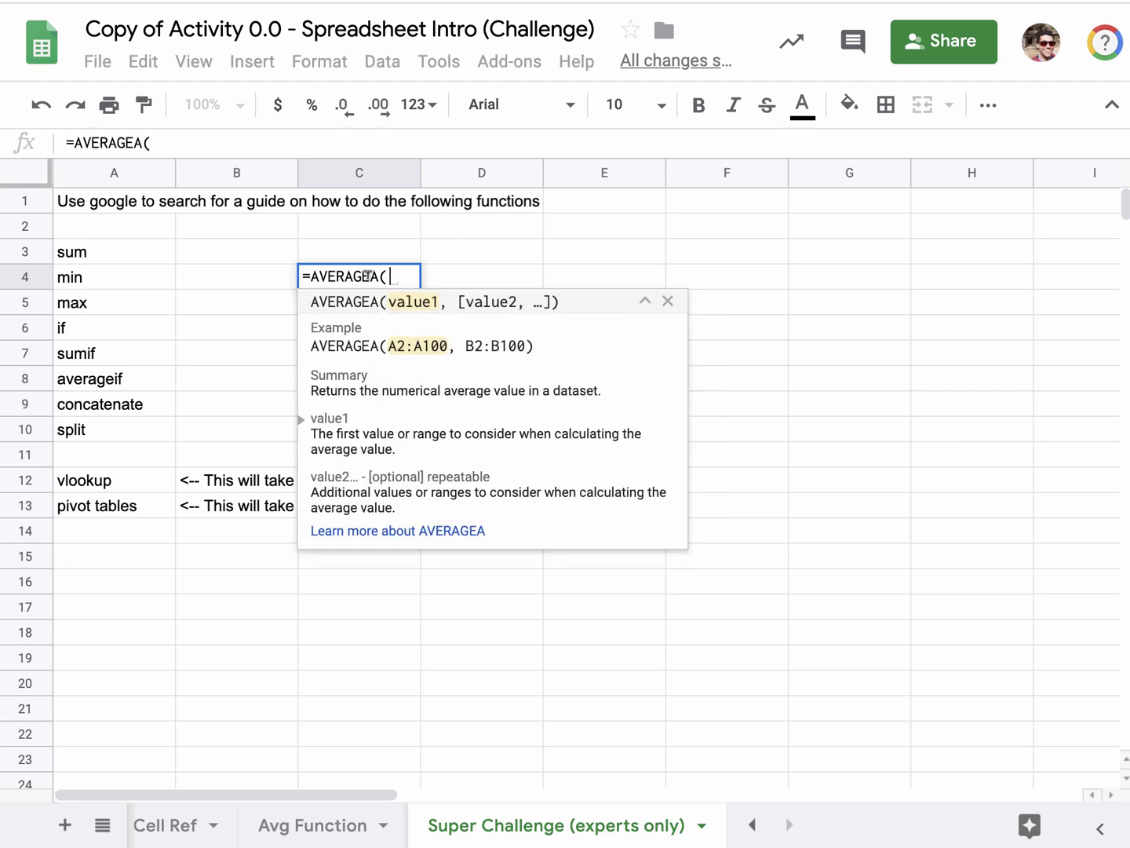
Read the AVERAGEA help article's sample usage, syntax and notes, and discard the unfinished formula in C4.
click(402, 533)
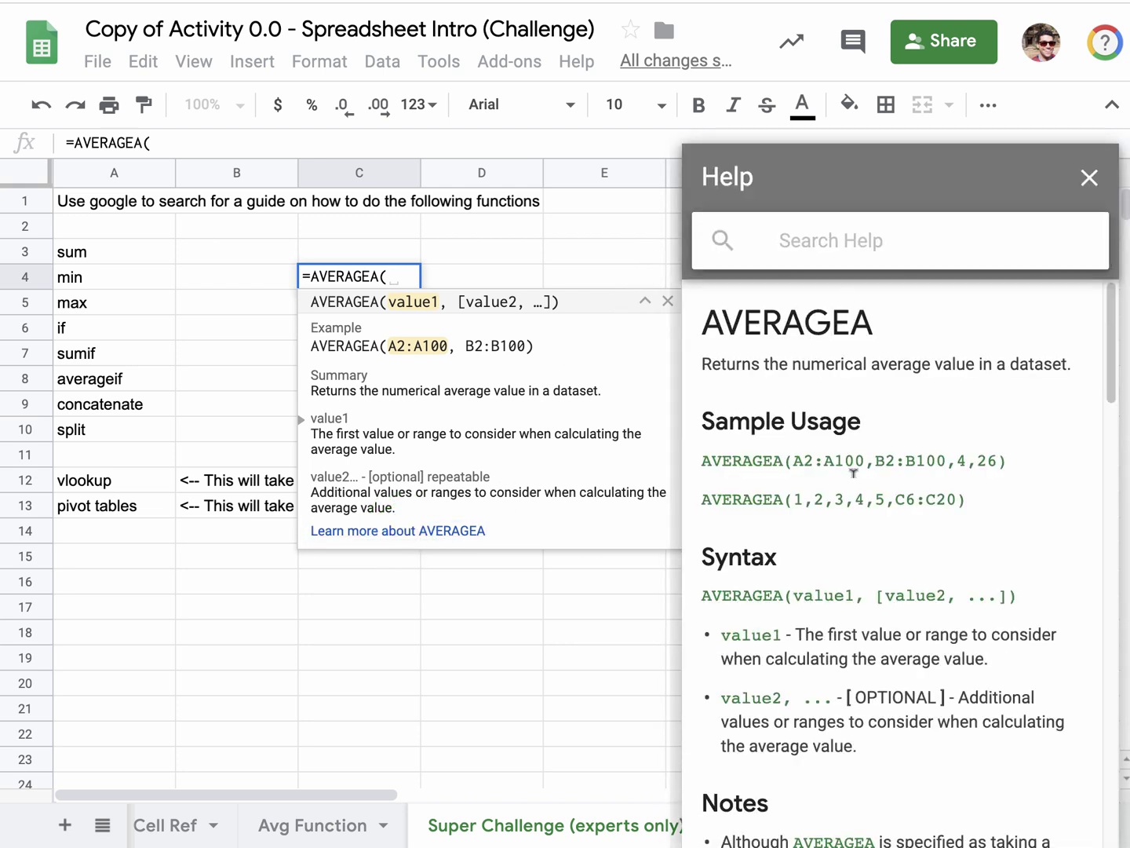
scroll(855, 632, down, 2)
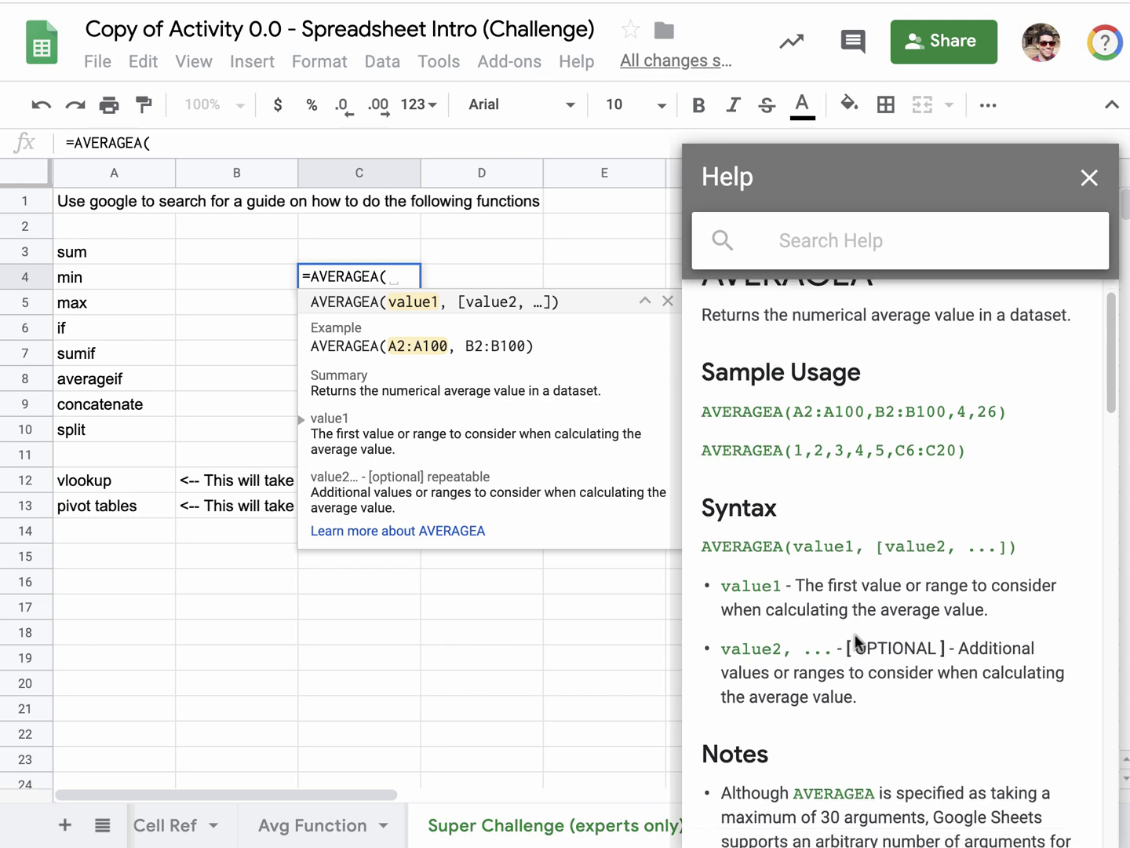
scroll(845, 474, down, 3)
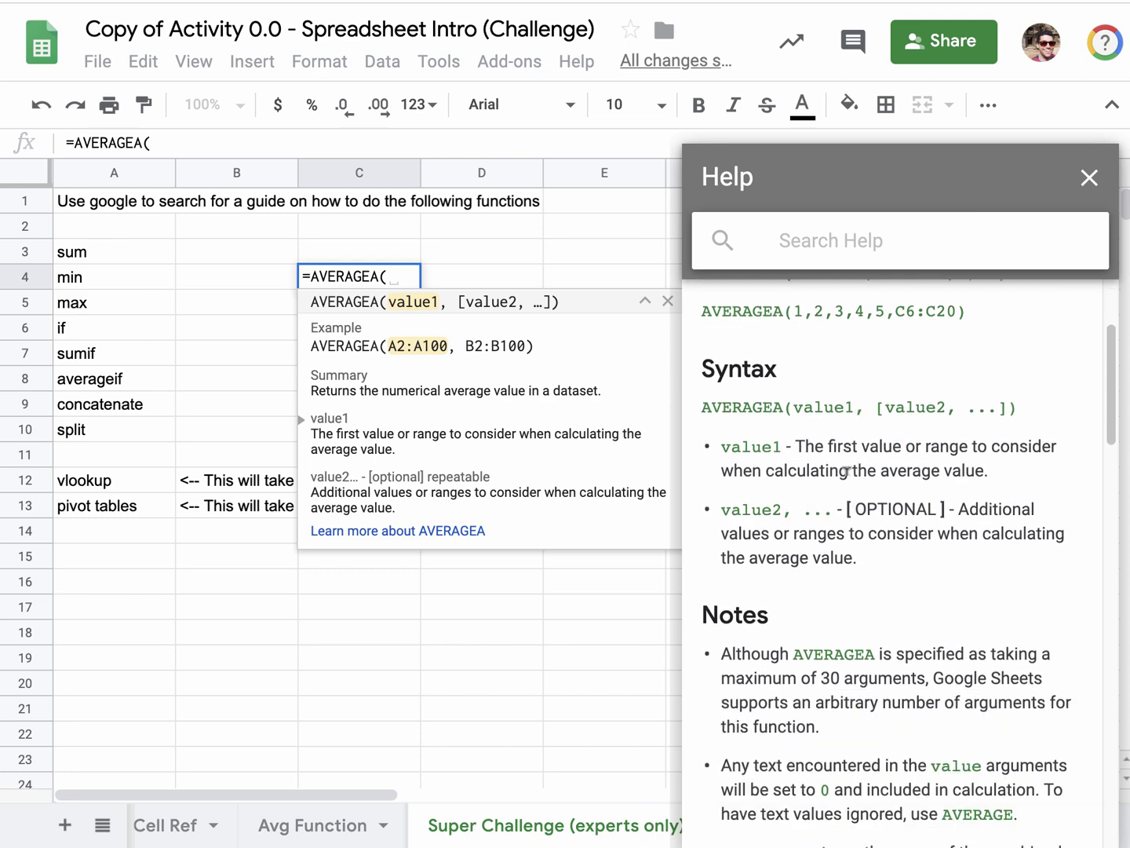
click(562, 632)
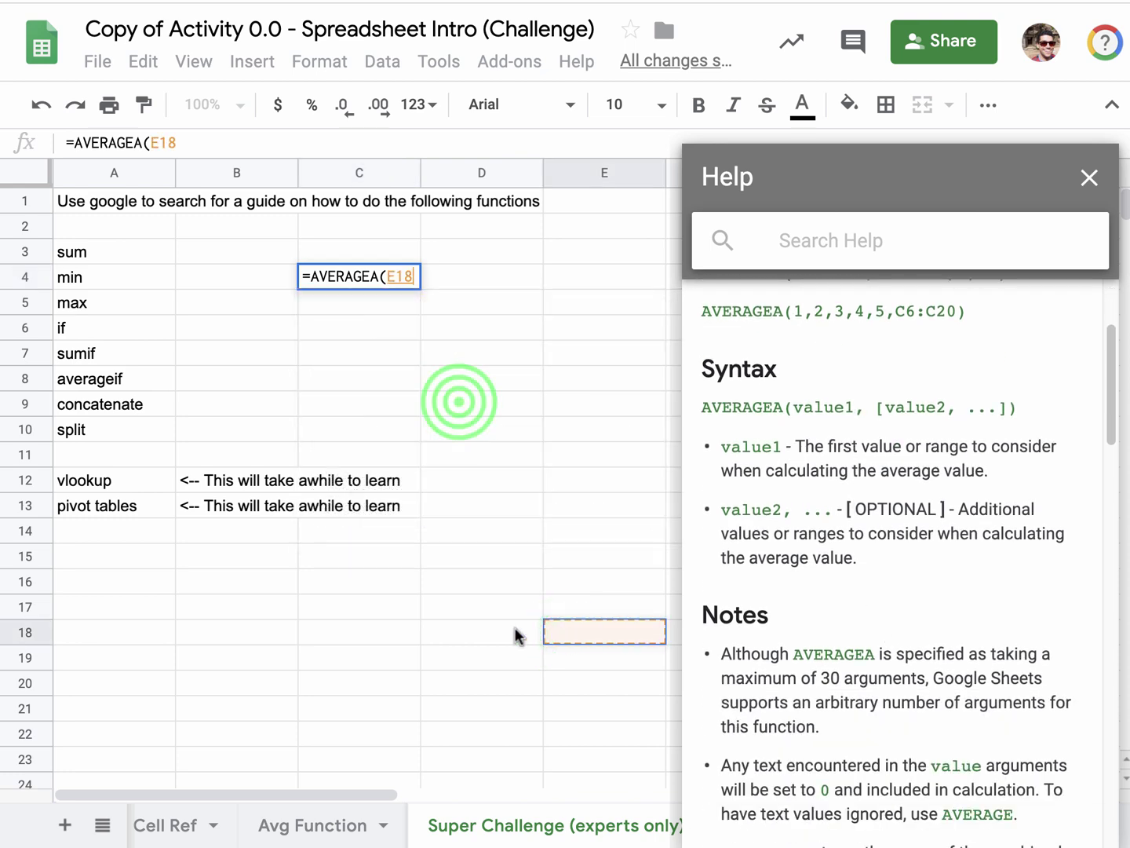
click(459, 398)
key(Escape)
Review the listed functions sum, min, max, if, sumif and averageif in cells A3 to A8.
click(97, 252)
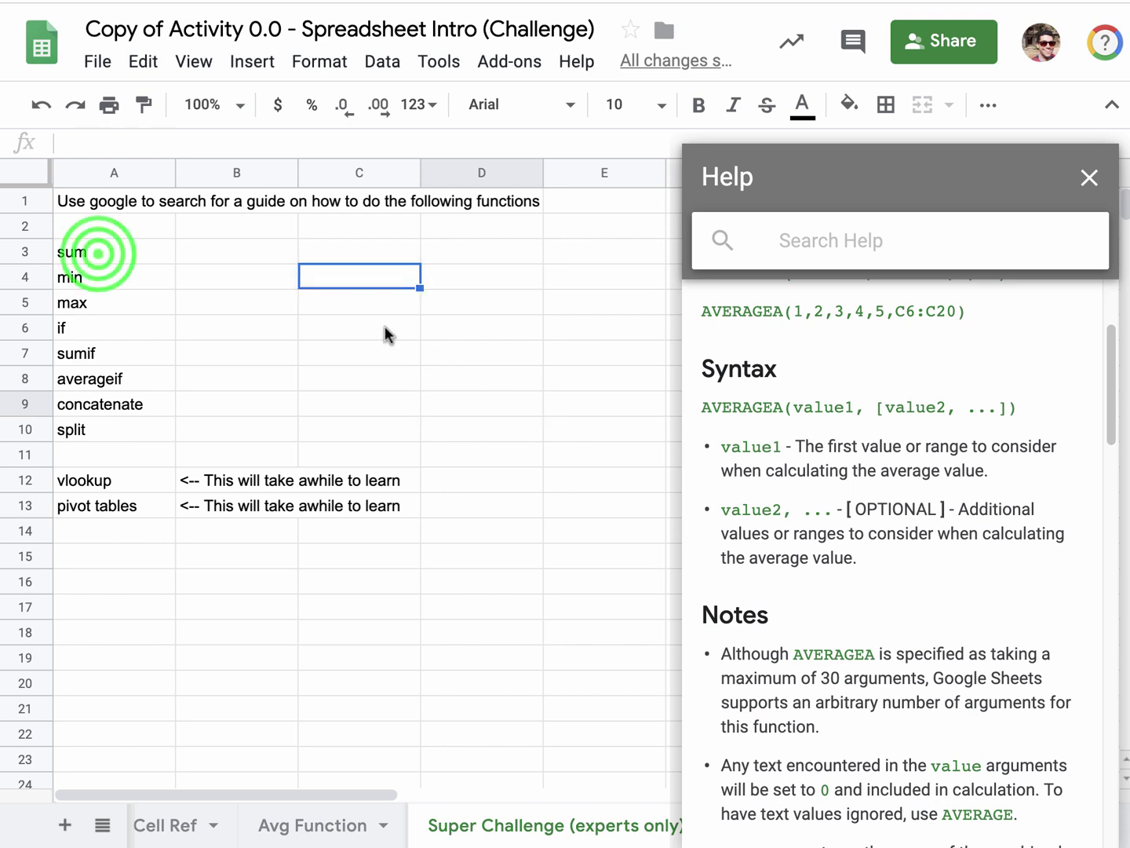
click(98, 284)
click(98, 309)
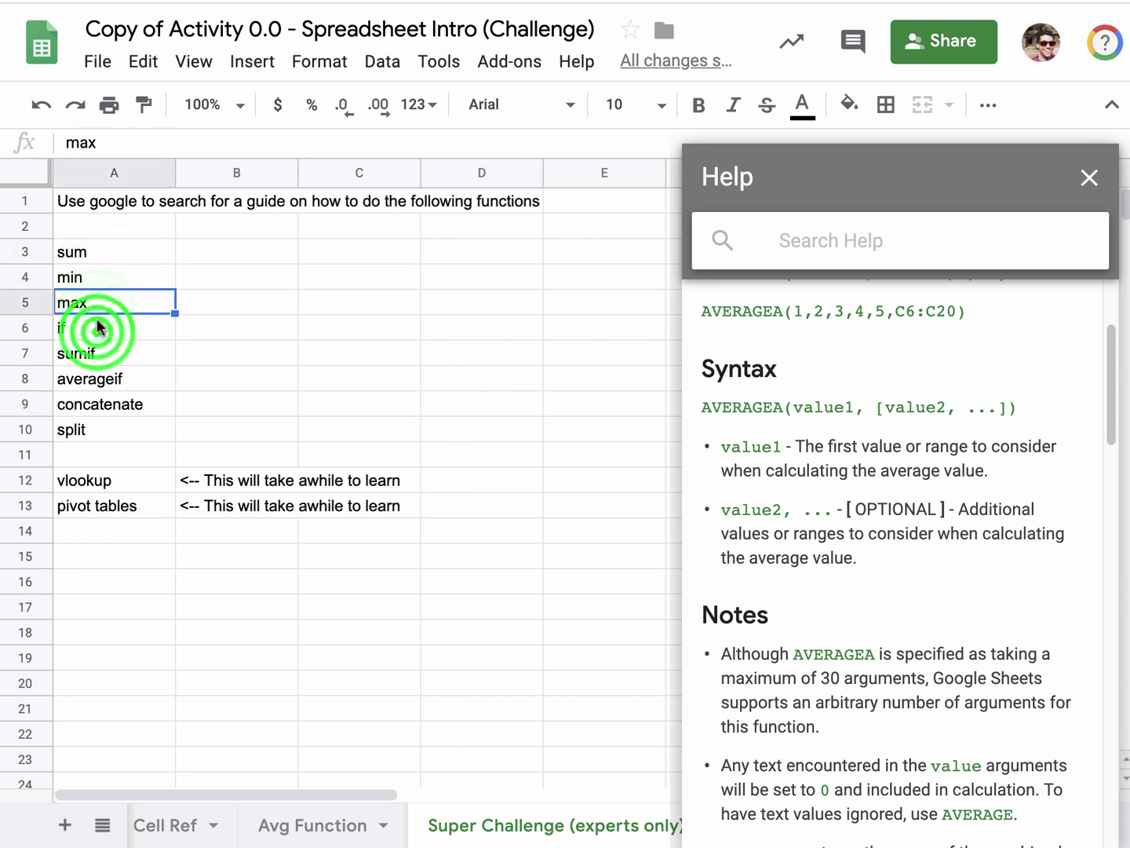
click(98, 335)
click(108, 350)
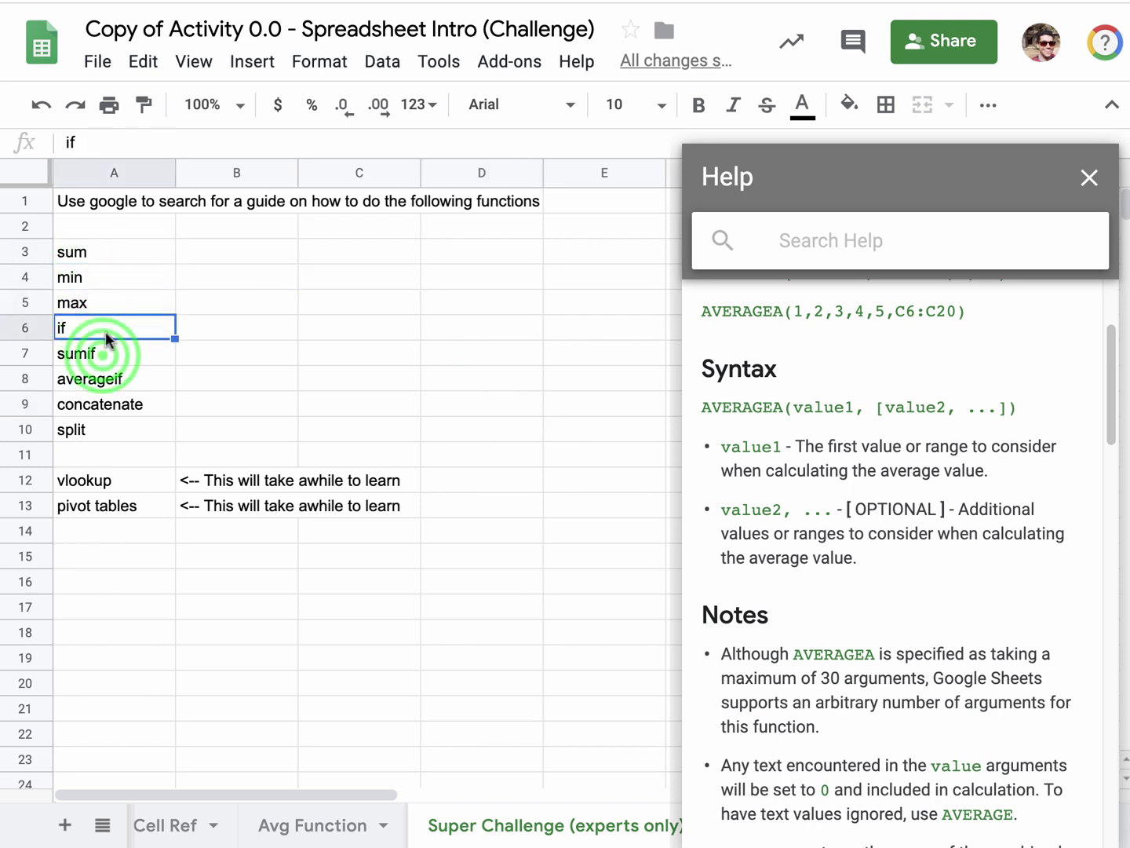
click(128, 375)
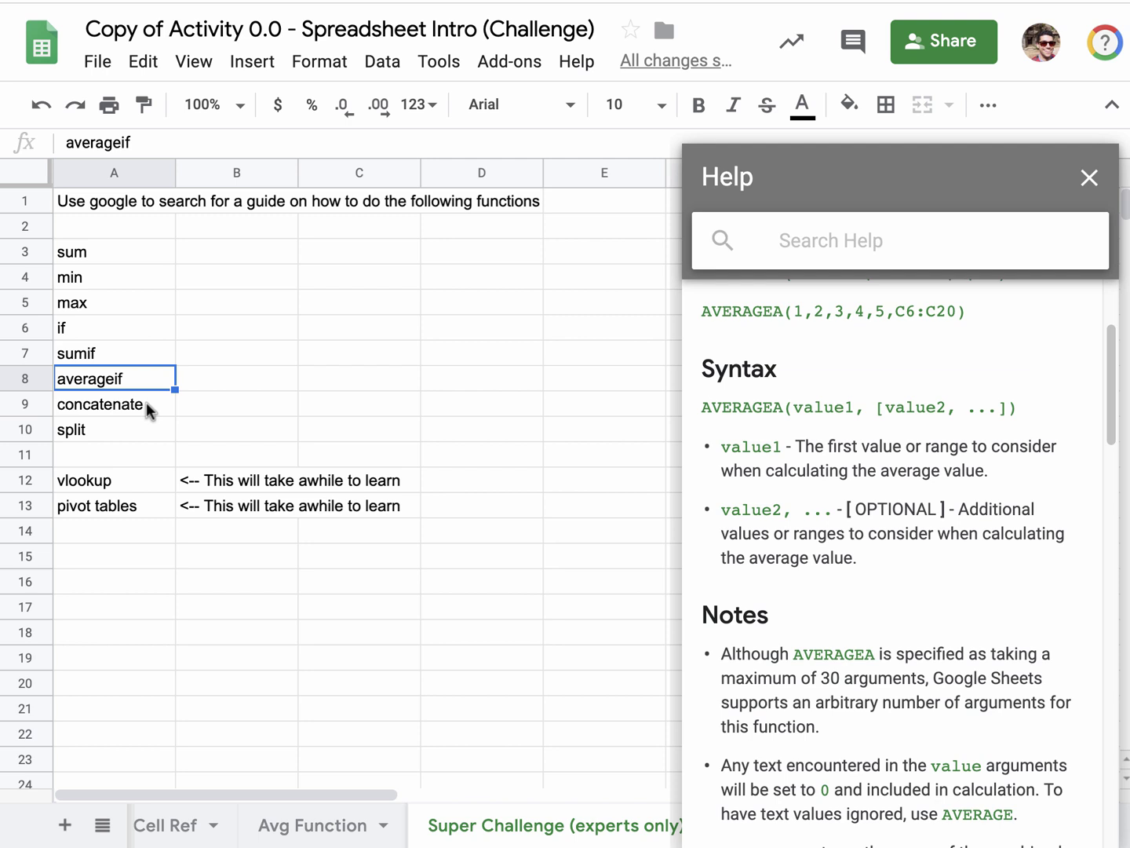
Close the function help and review the remaining entries: concatenate, split, vlookup and pivot tables.
click(1090, 177)
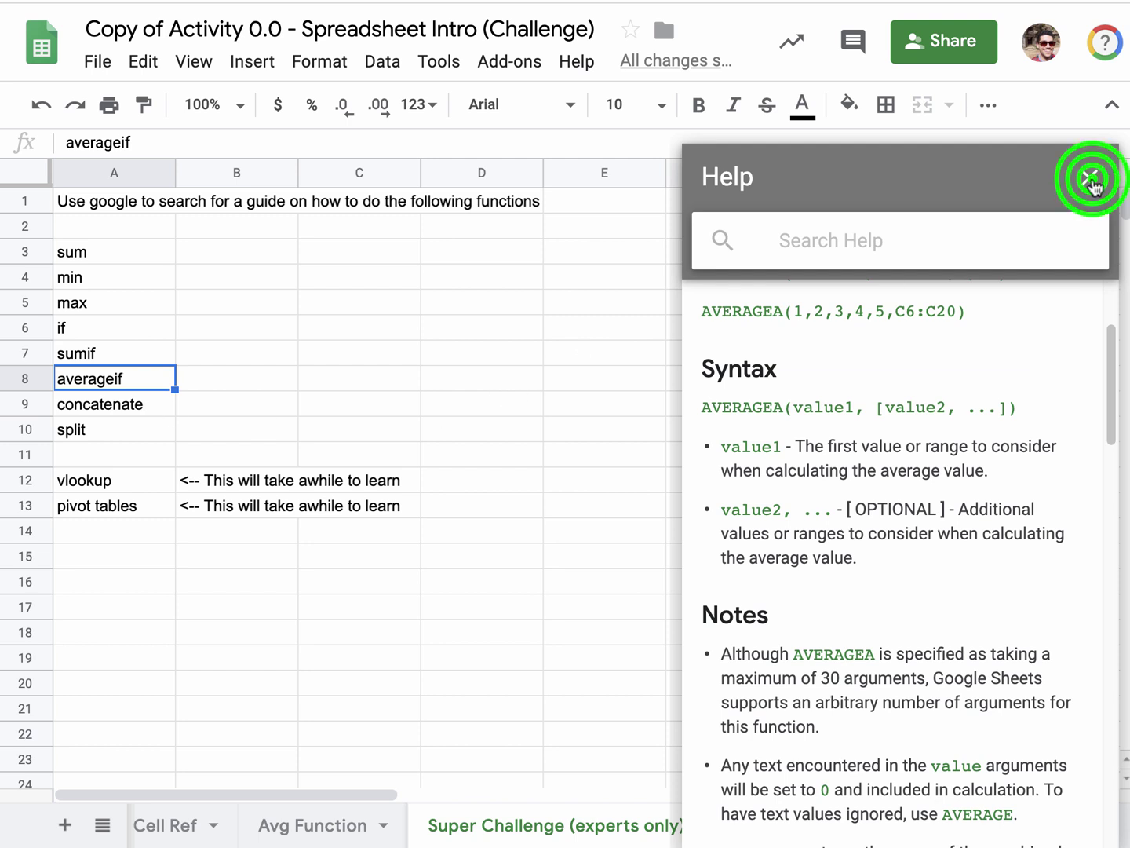
click(144, 403)
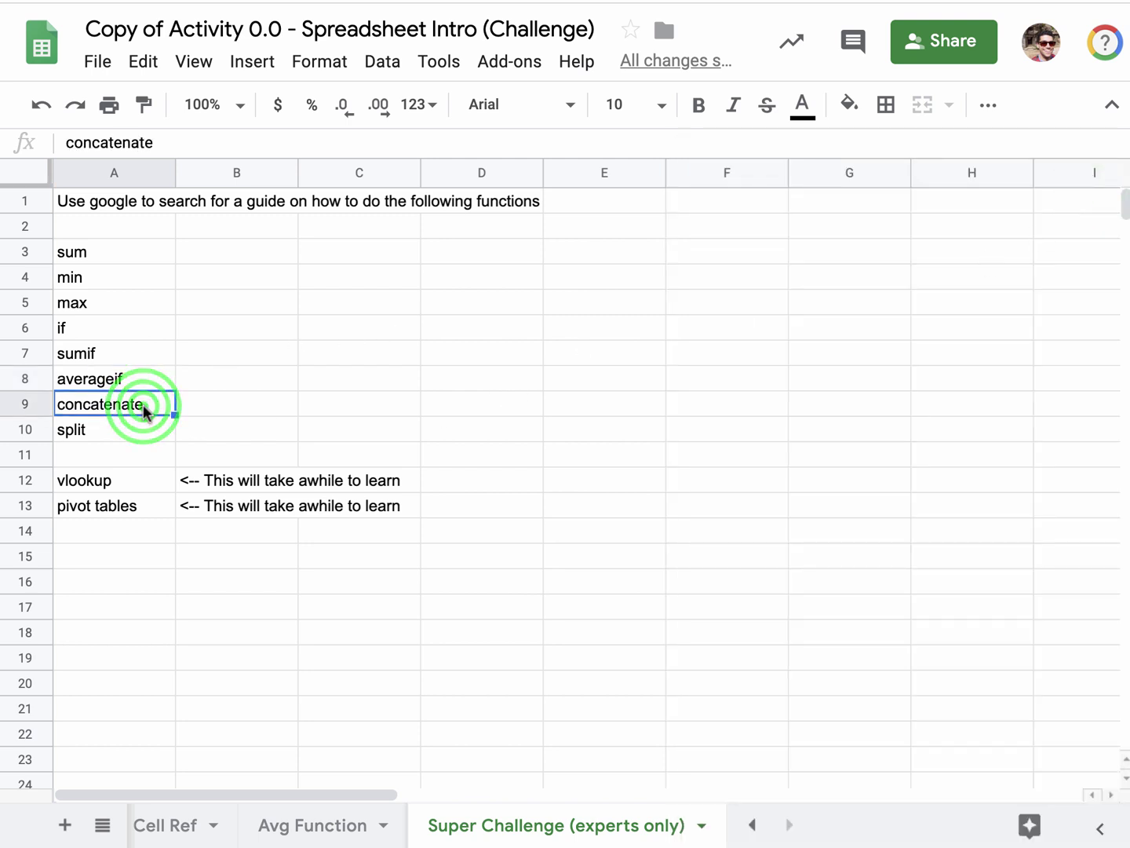
click(137, 431)
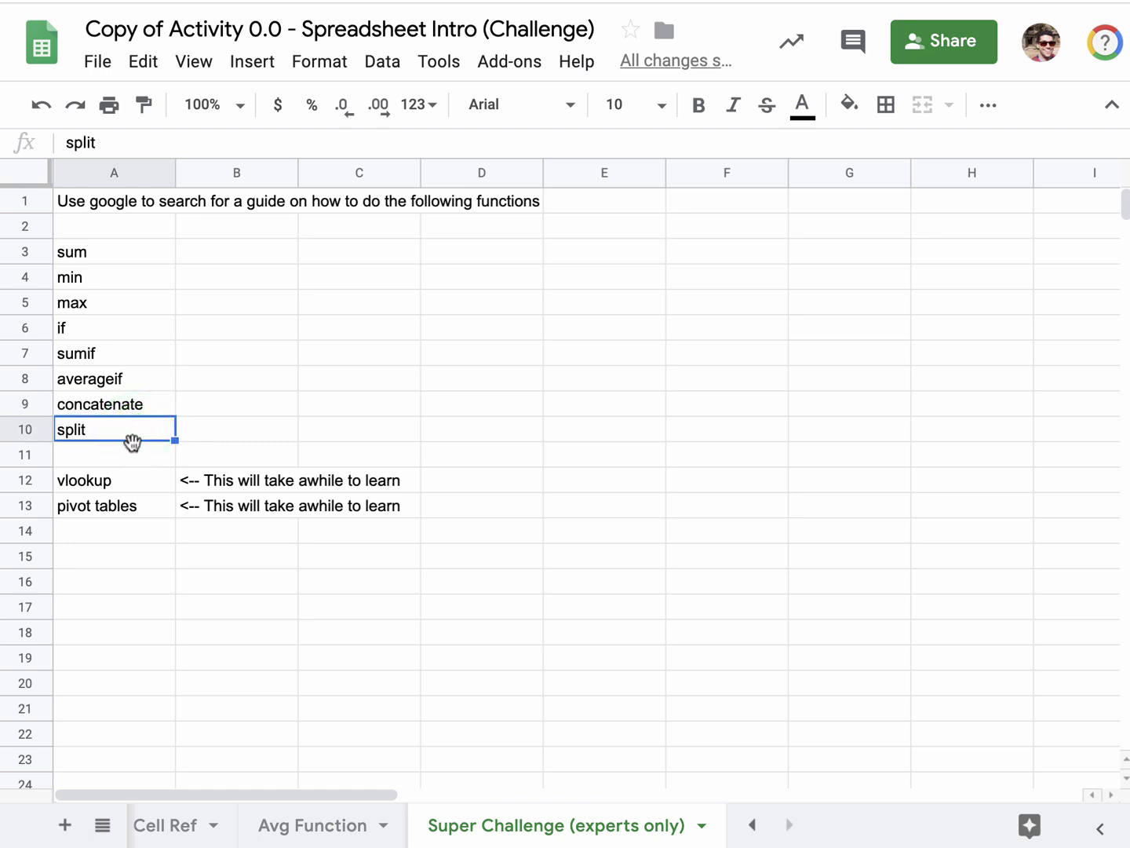
click(131, 477)
click(123, 503)
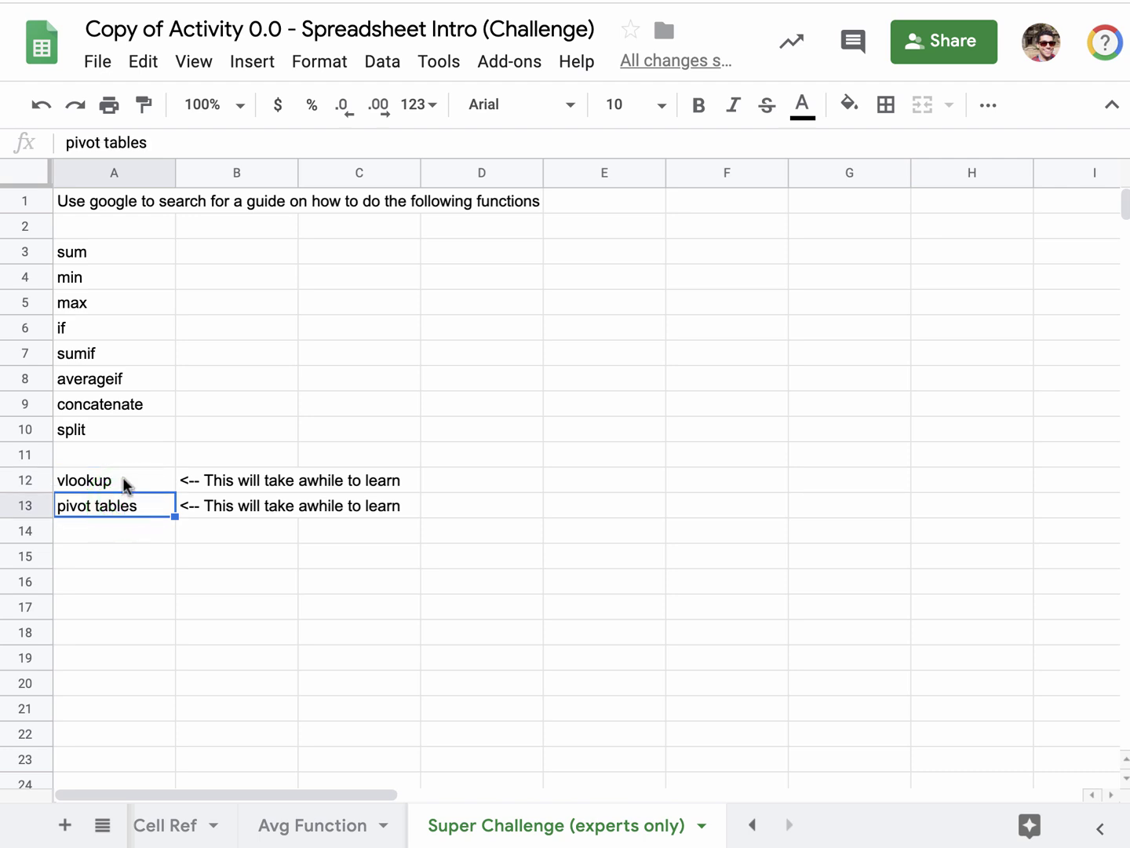
click(123, 483)
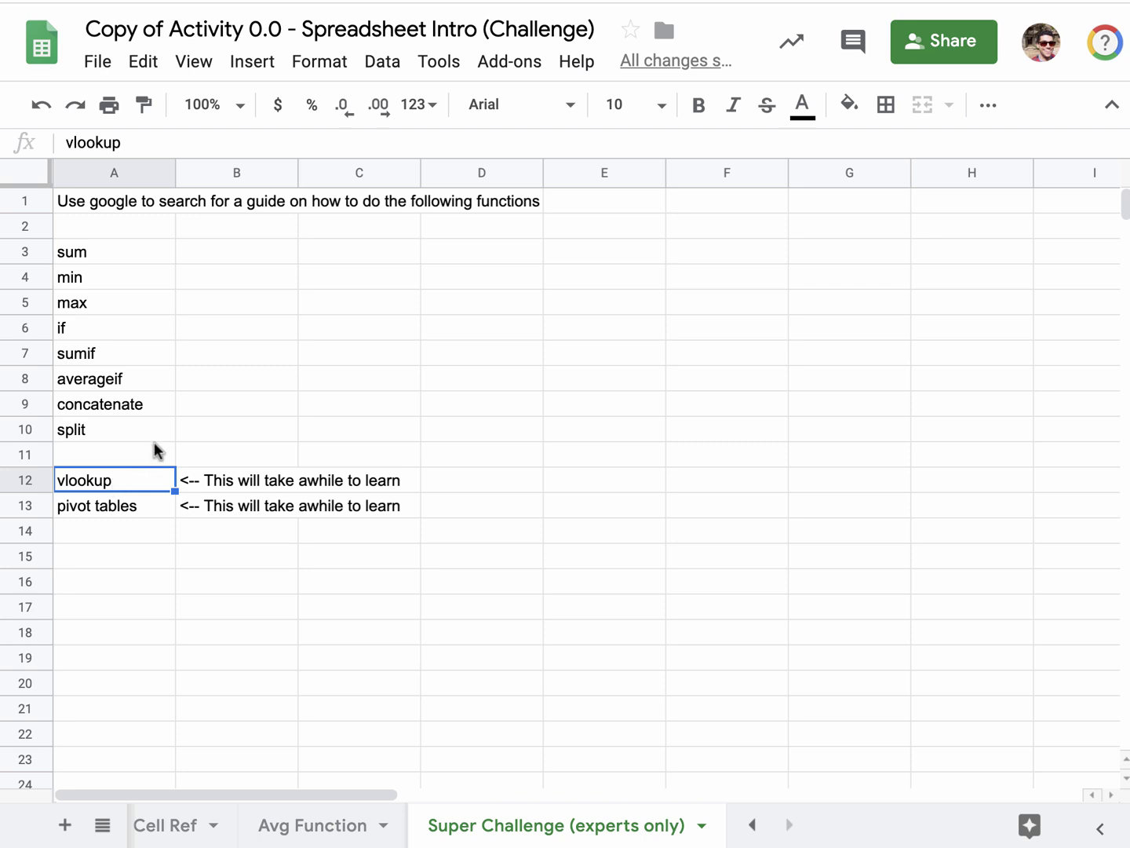
click(149, 540)
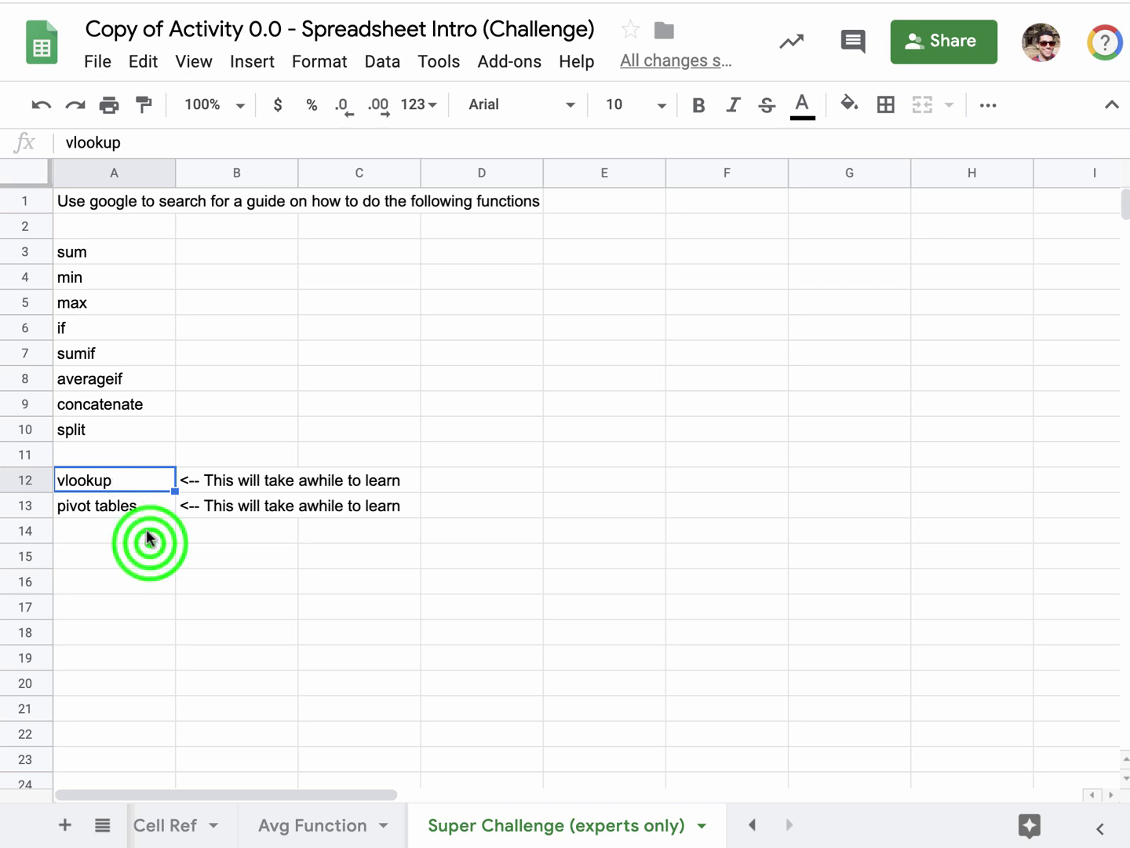